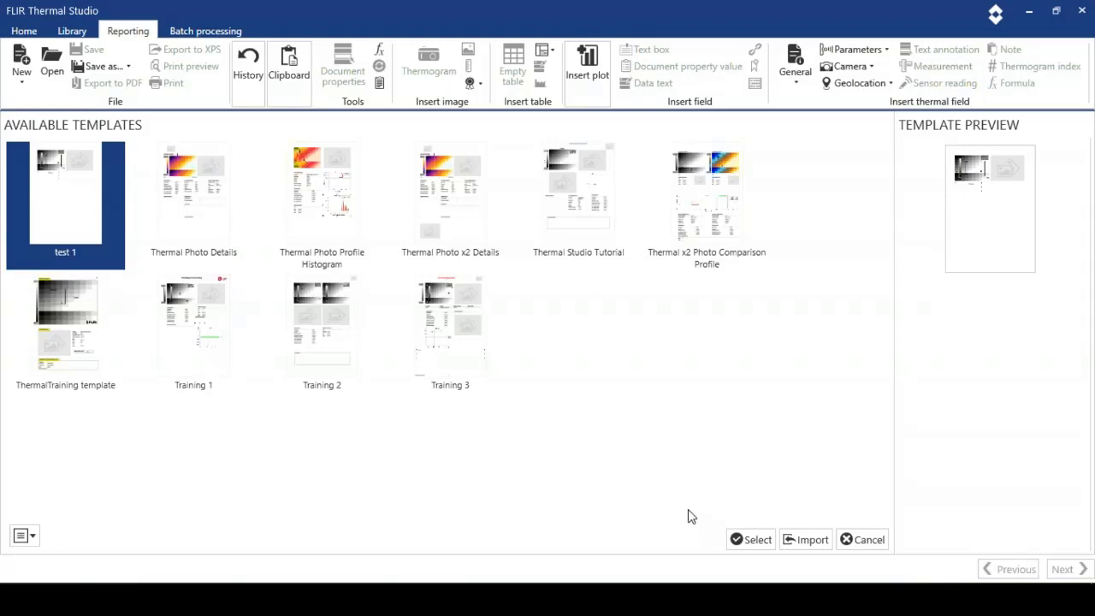
Step: Return to the Home welcome page to start a new report
left_click(20, 34)
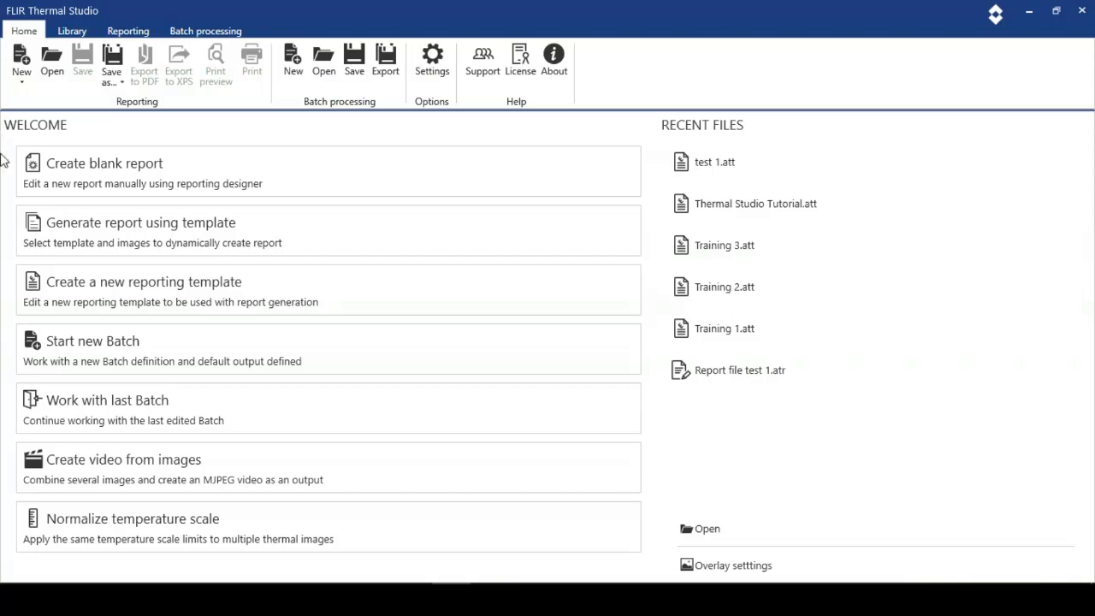
Step: Generate a report from a template, choosing the Thermal Studio Tutorial template
left_click(75, 227)
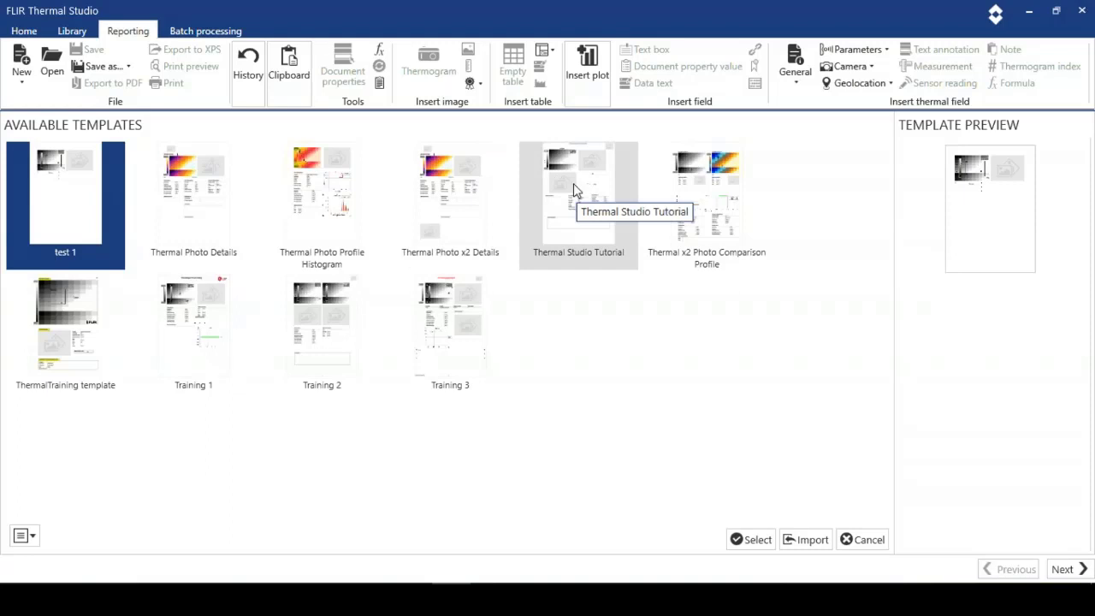
left_click(573, 188)
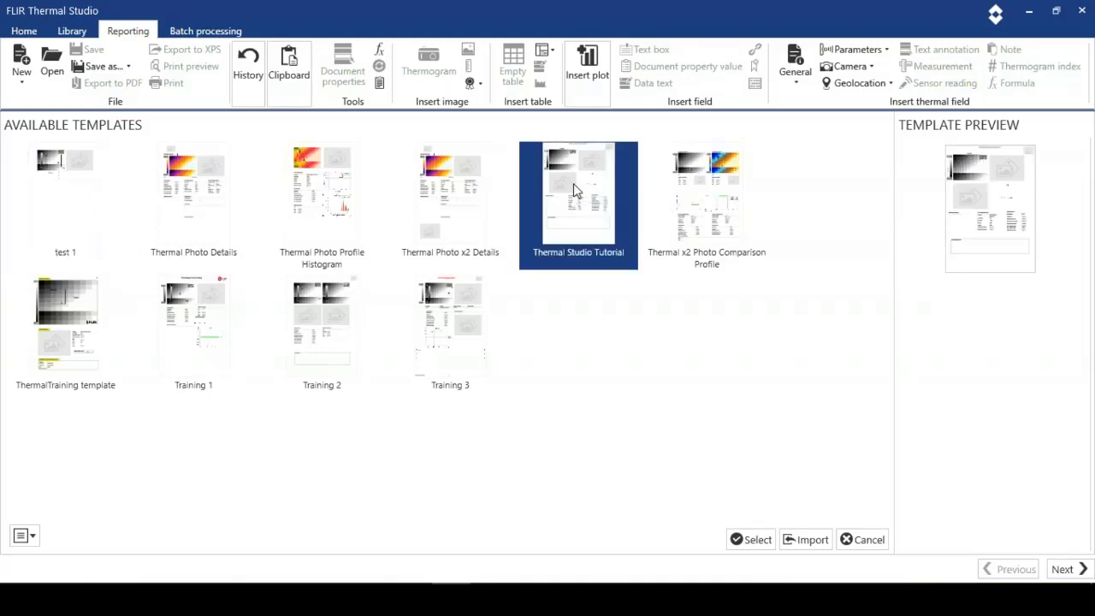
left_click(747, 544)
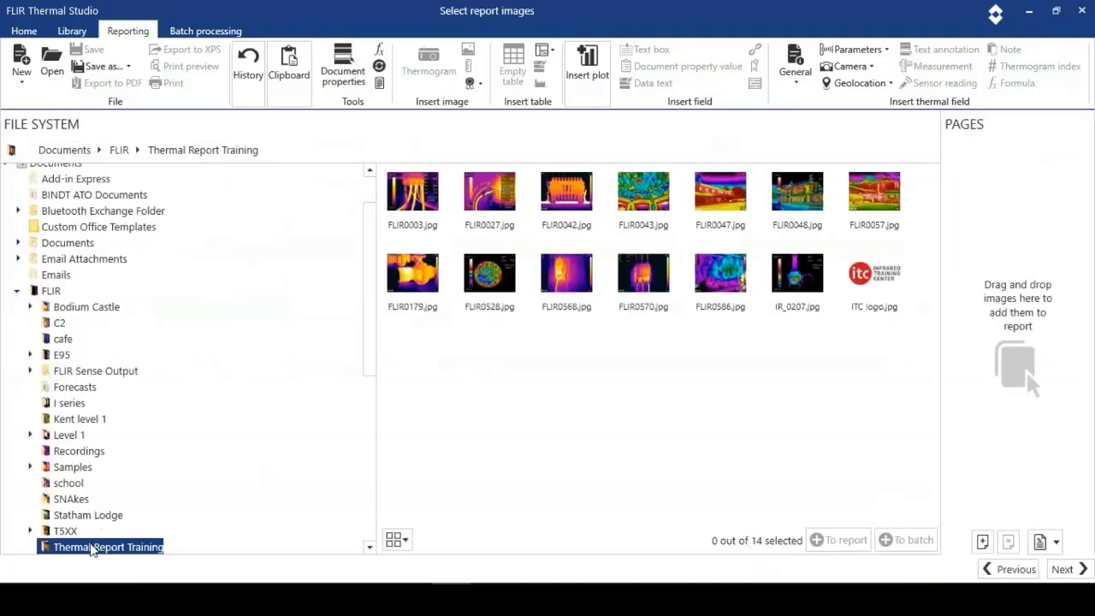
Step: Select images FLIR0003 through IR_0207 and add those 13 images to the report
left_click_drag(89, 546, 298, 378)
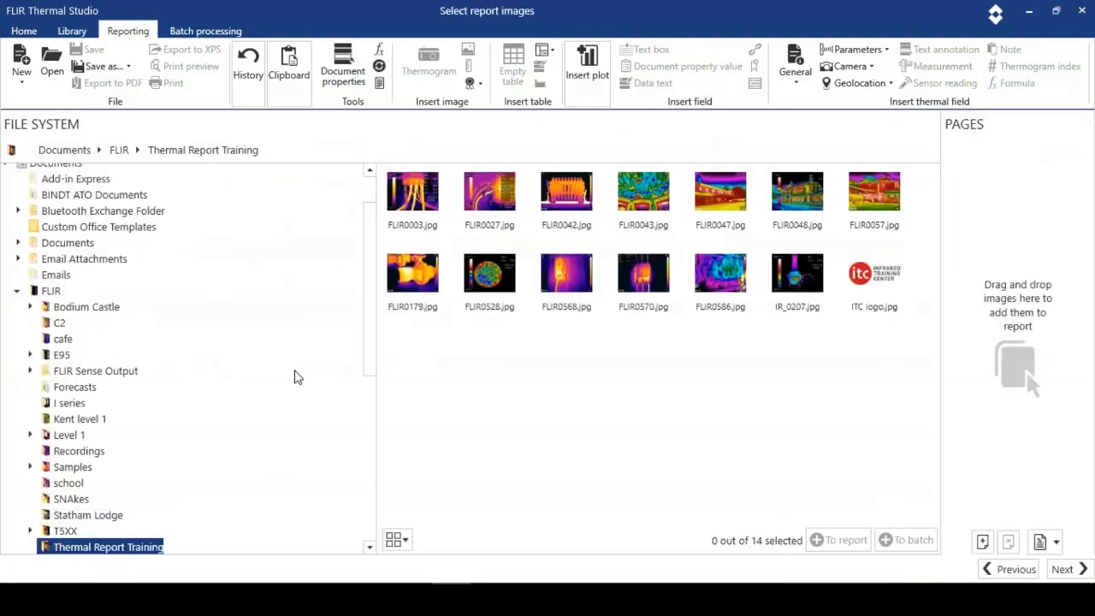
left_click(414, 197)
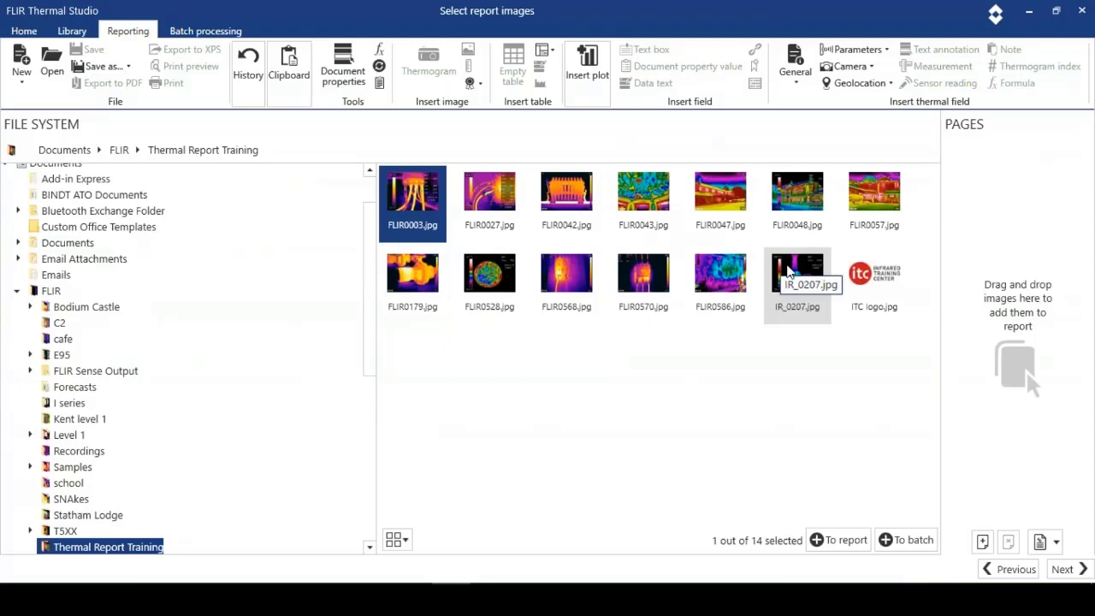
left_click(788, 270, "shift")
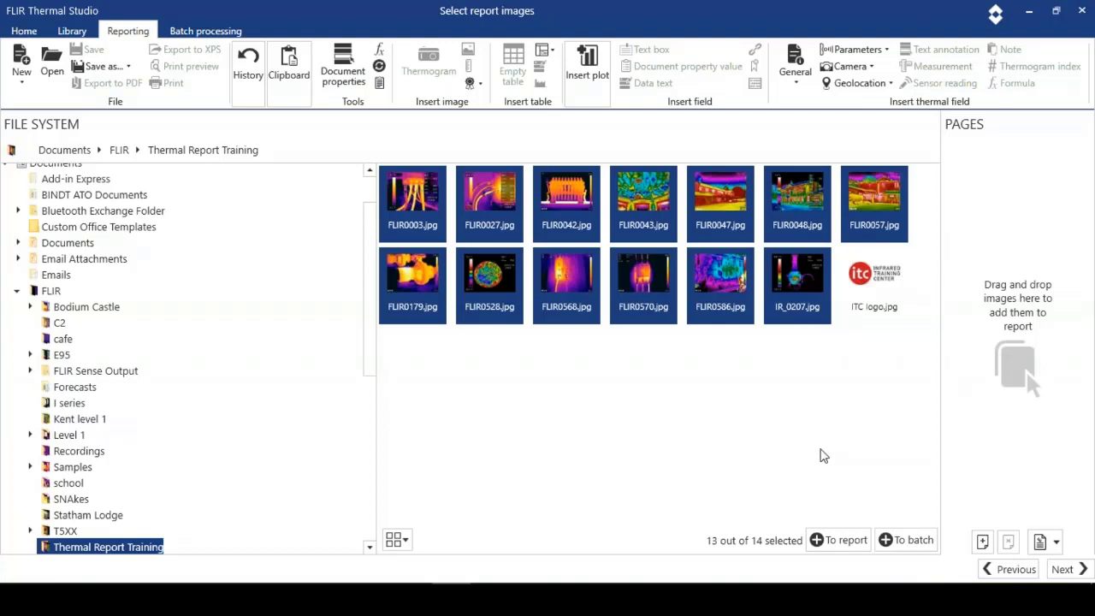
left_click(829, 544)
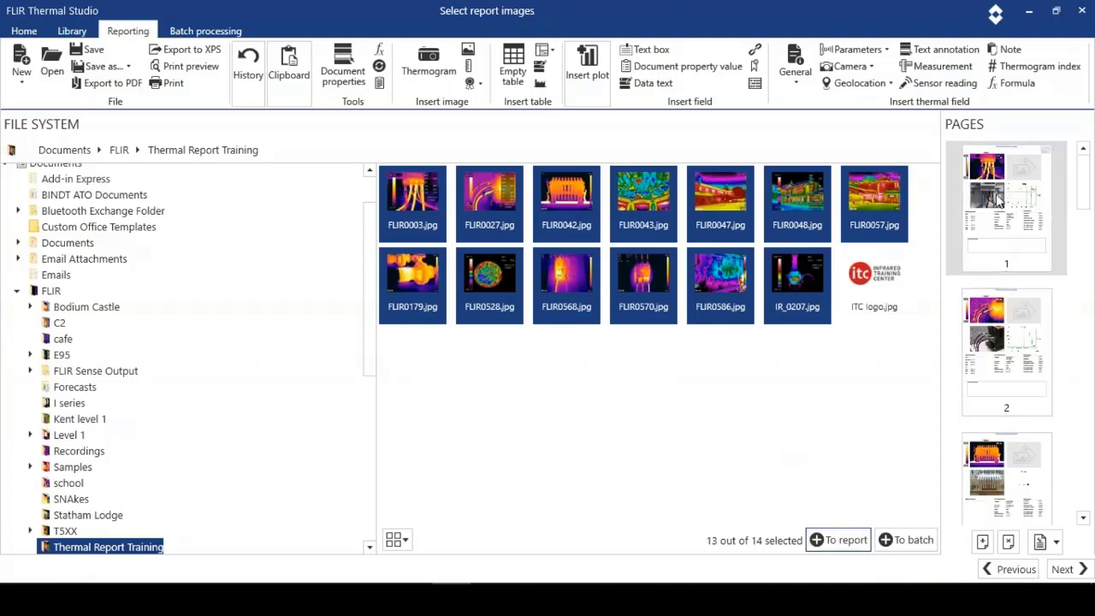
Step: Open the 13-page generated report in the editor and return to the top of page 1
left_click(1061, 570)
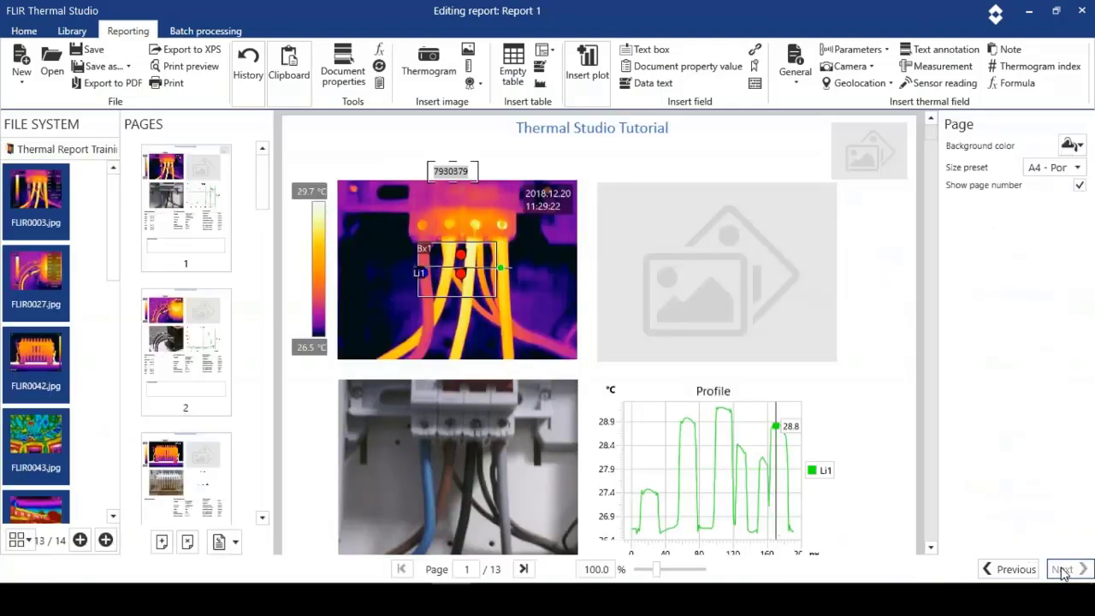
left_click(931, 167)
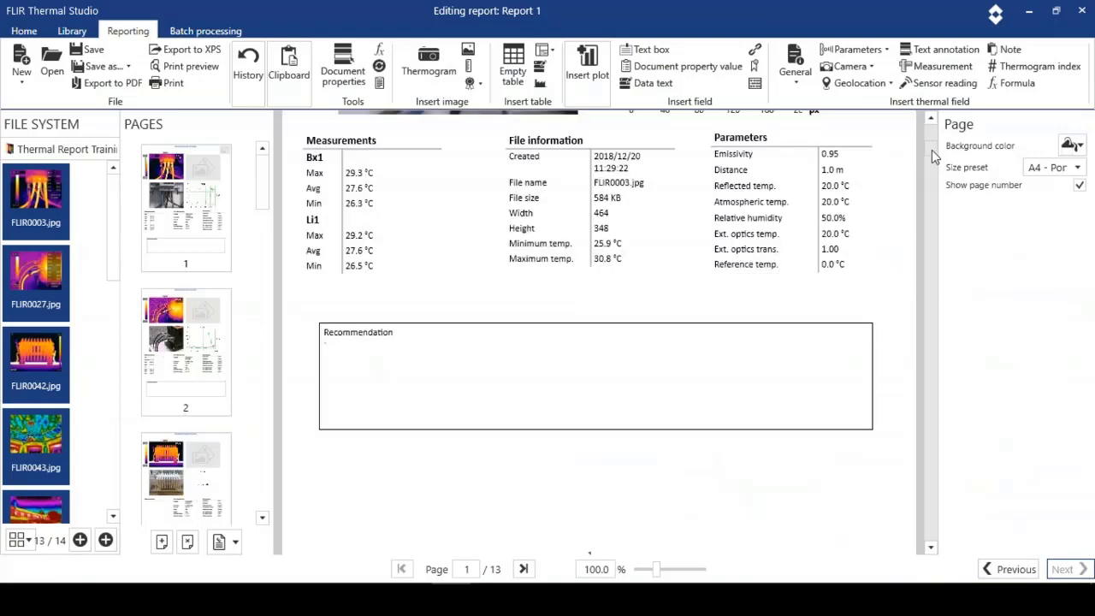
left_click(933, 175)
left_click(930, 144)
left_click(930, 144)
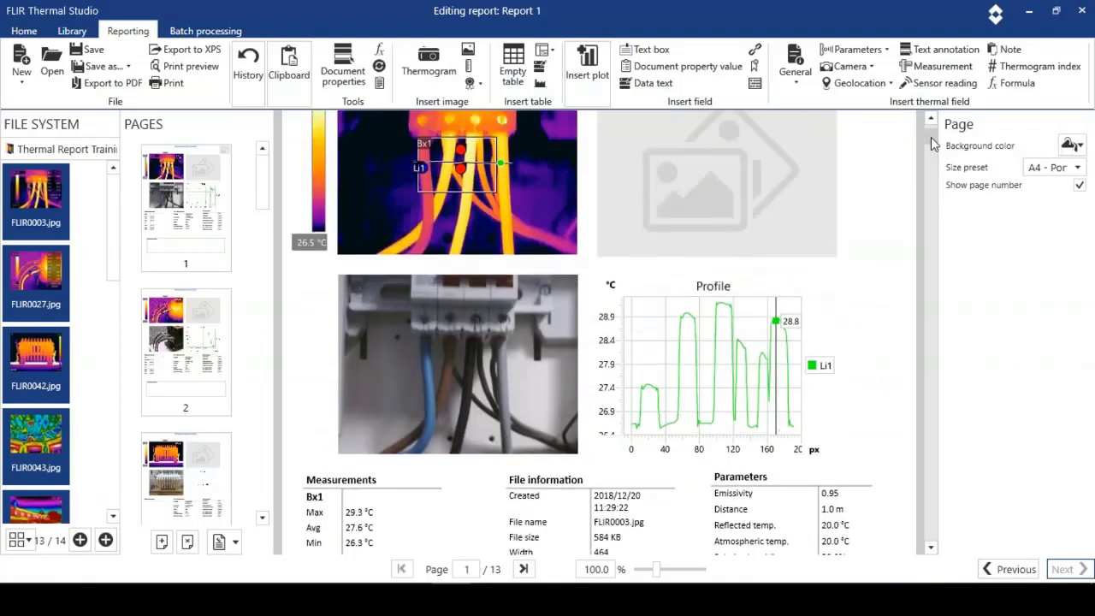
left_click(931, 144)
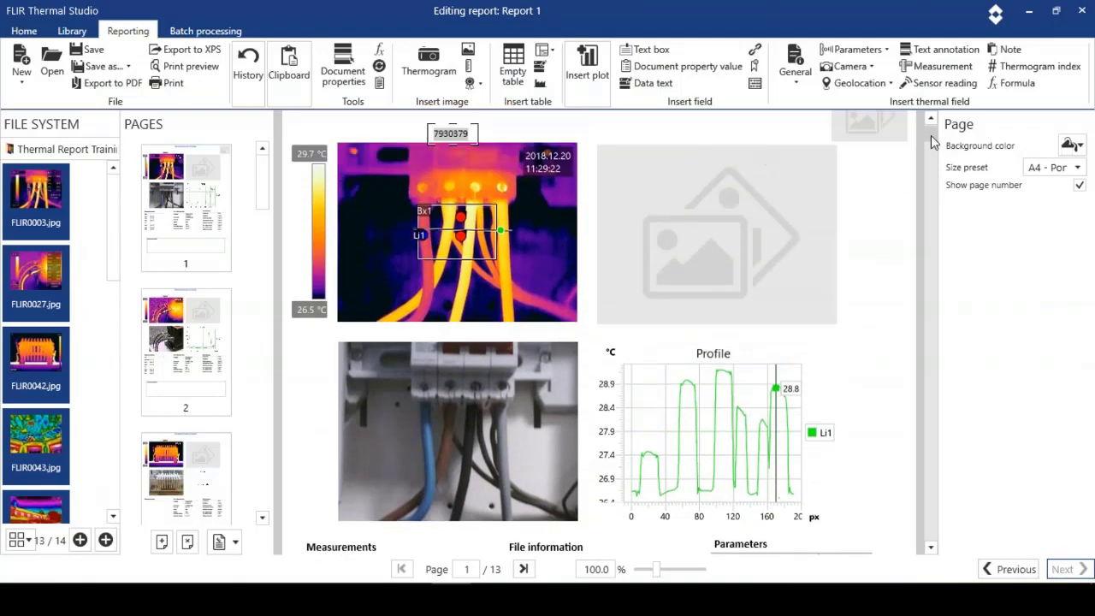
Step: Swap page 1's map placeholder for a Text annotations table, nudged into position
right_click(726, 228)
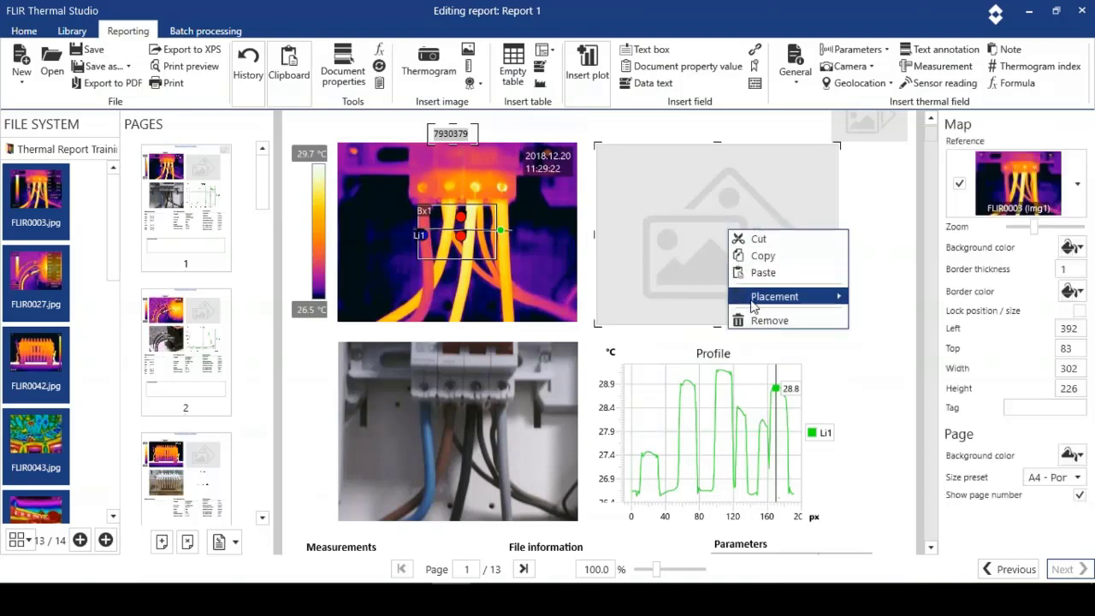
left_click(755, 320)
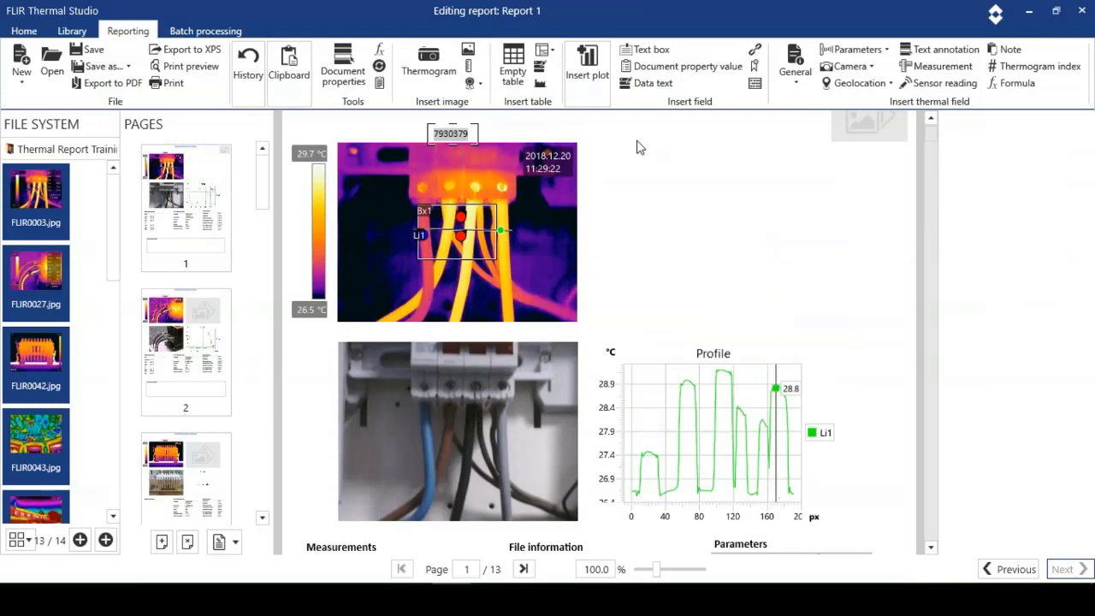
left_click(548, 51)
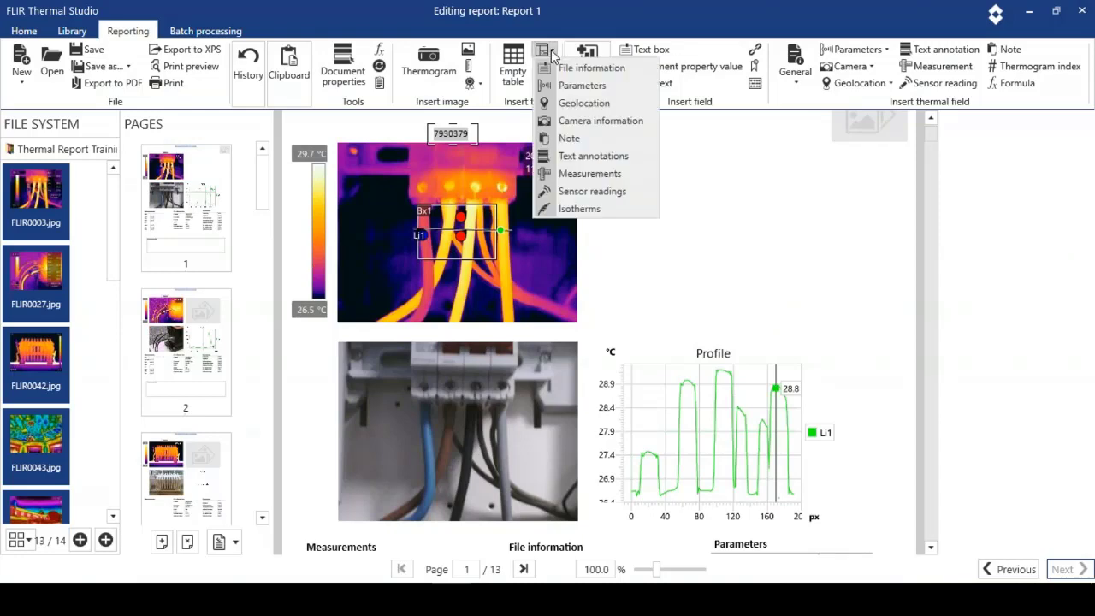
left_click(588, 156)
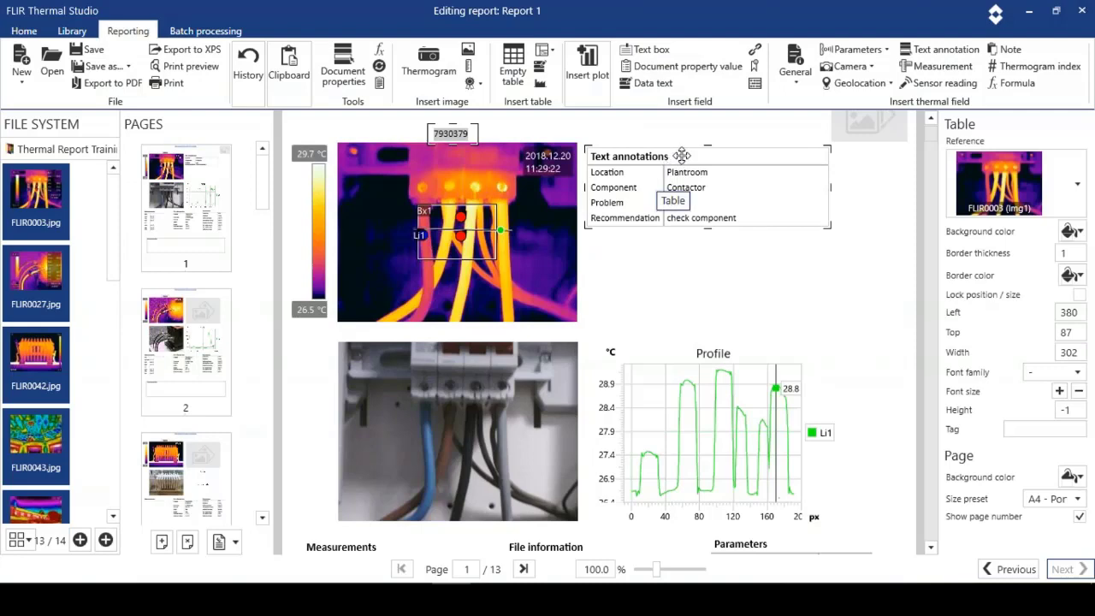
left_click_drag(677, 152, 698, 152)
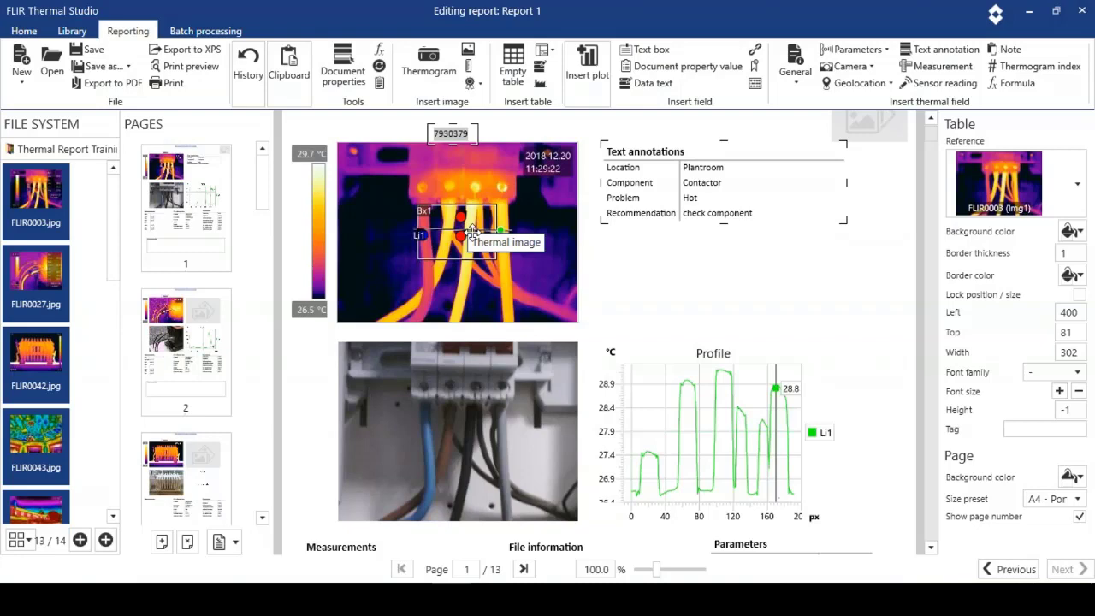
left_click(385, 205)
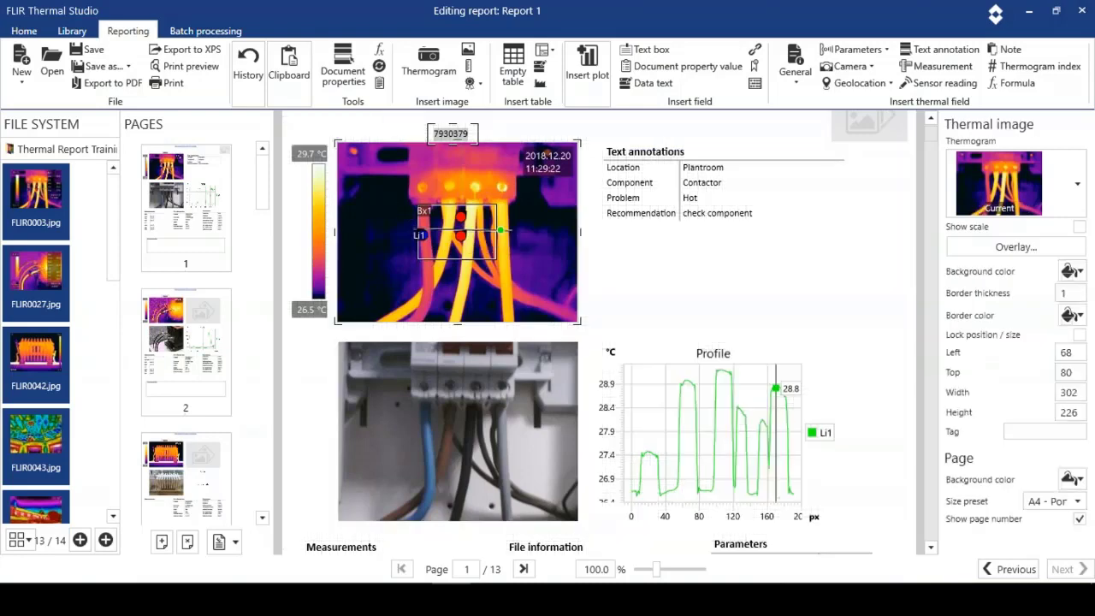
Step: Move line Li1 down across the FLIR0003 cables, cap the scale at 29.1 °C, and save
double_click(386, 205)
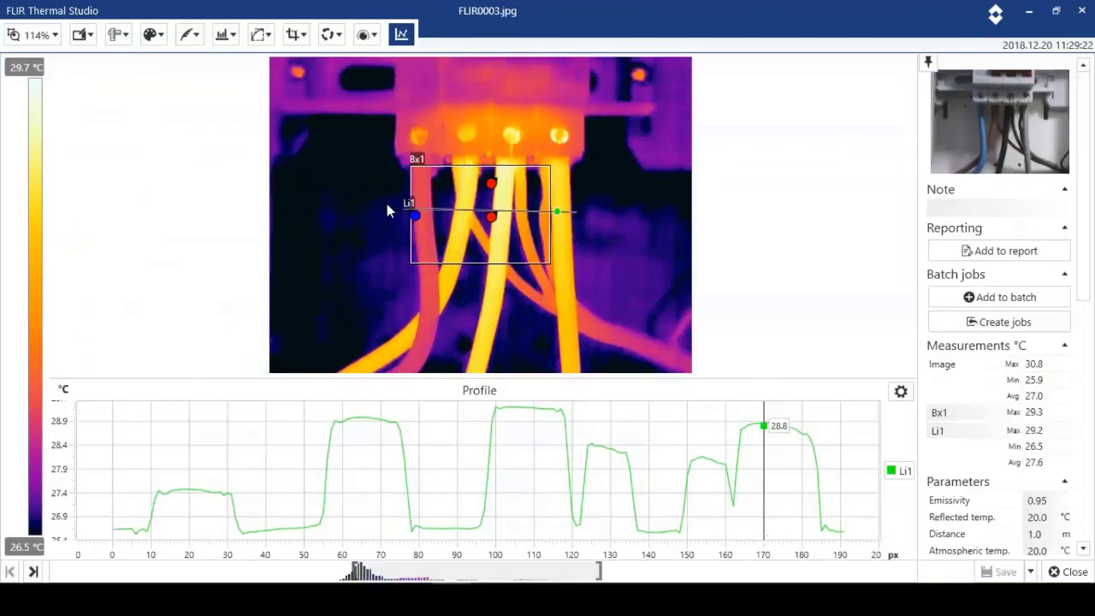
left_click_drag(442, 210, 438, 288)
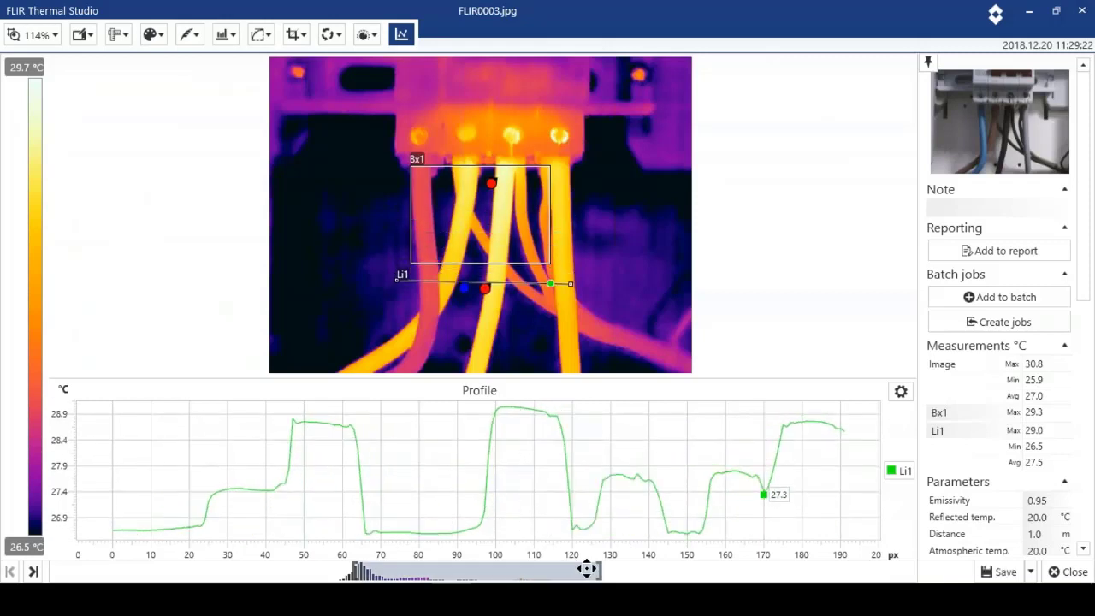
left_click_drag(599, 569, 560, 571)
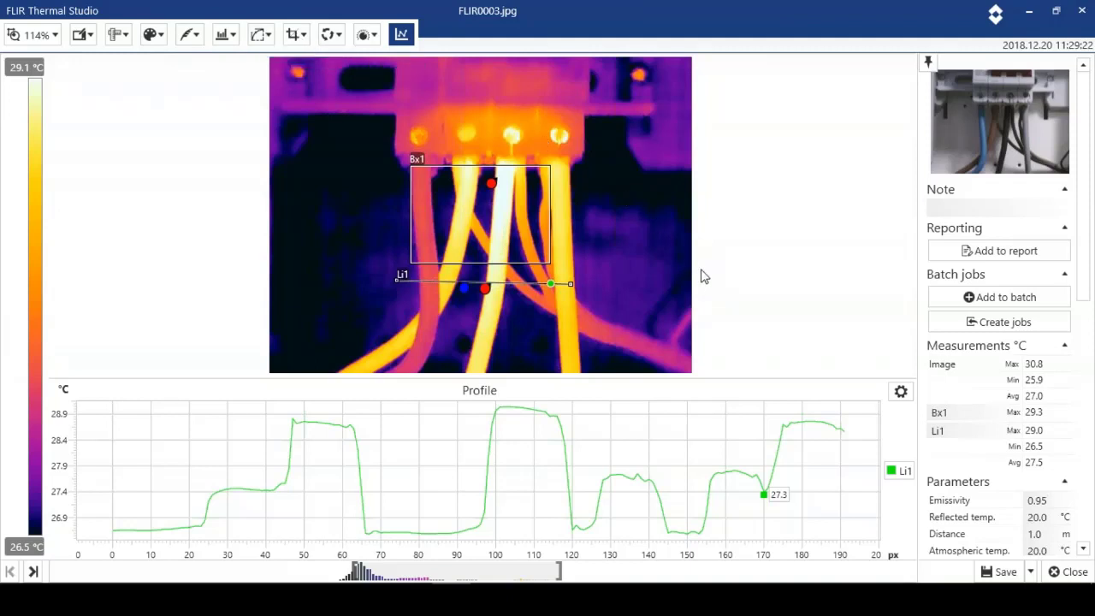
left_click(992, 571)
left_click(1060, 573)
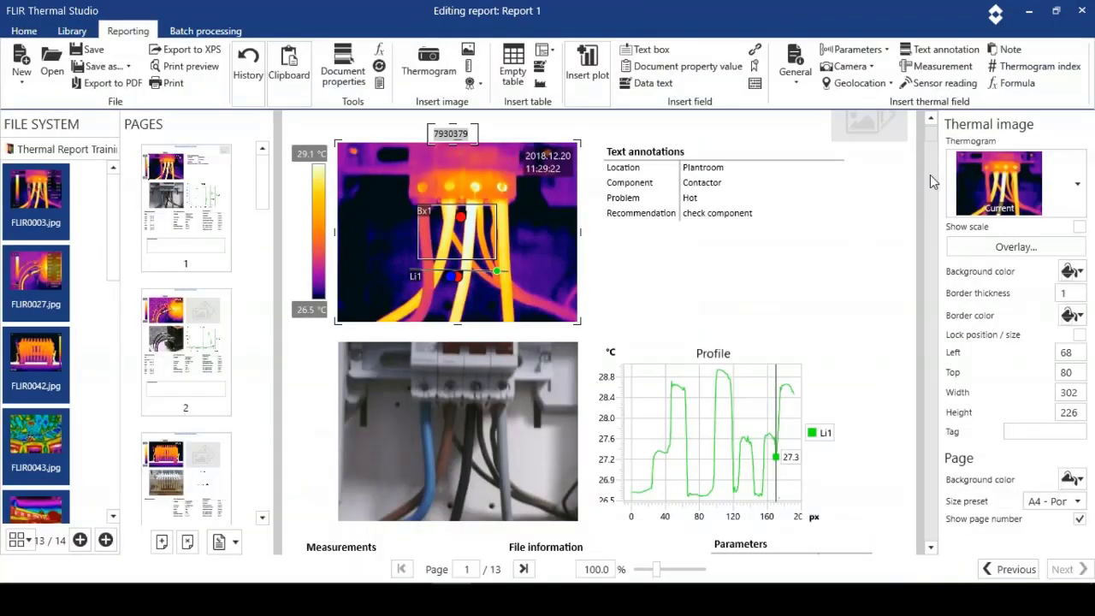
Step: Scroll the report down to page 2's thermogram and its empty map placeholder
scroll(930, 184, "down", 10)
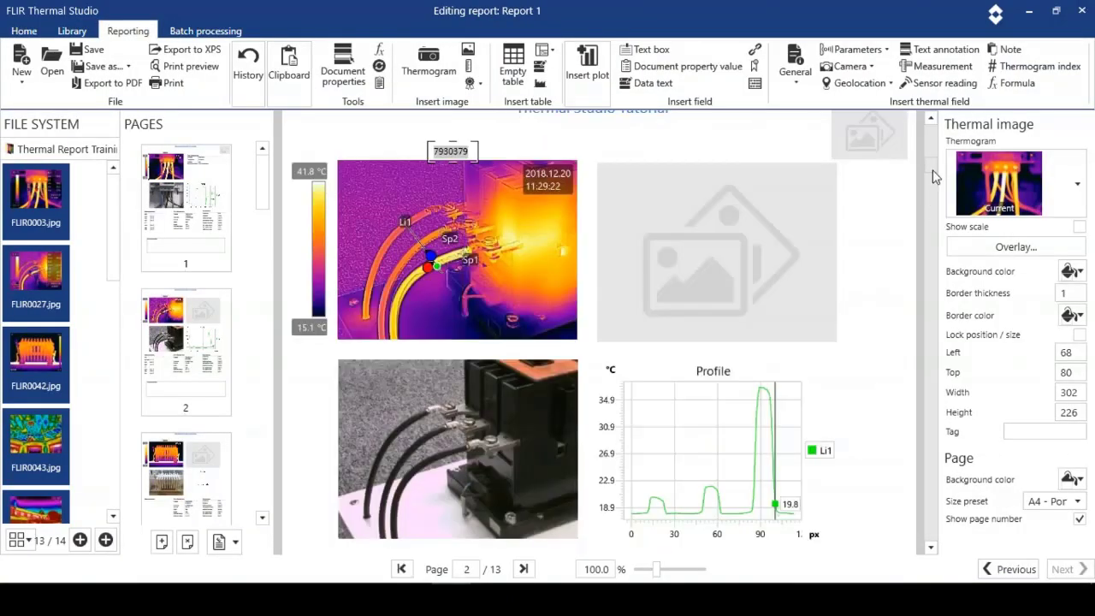
scroll(931, 158, "up", 1)
scroll(930, 158, "down", 2)
scroll(931, 160, "up", 2)
left_click_drag(930, 152, 931, 141)
scroll(931, 142, "up", 1)
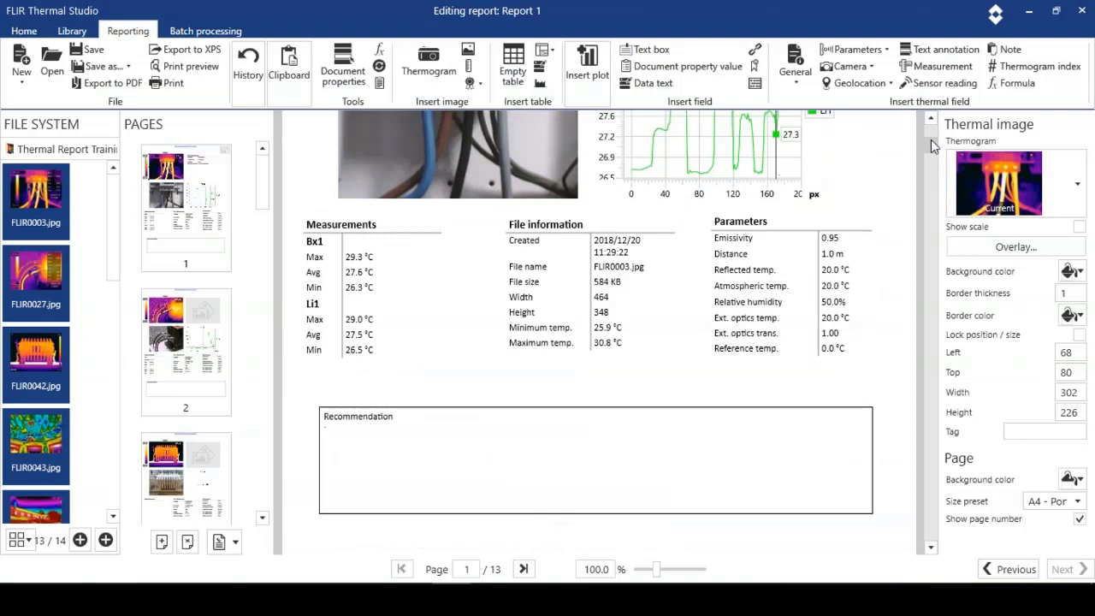
left_click_drag(930, 139, 932, 166)
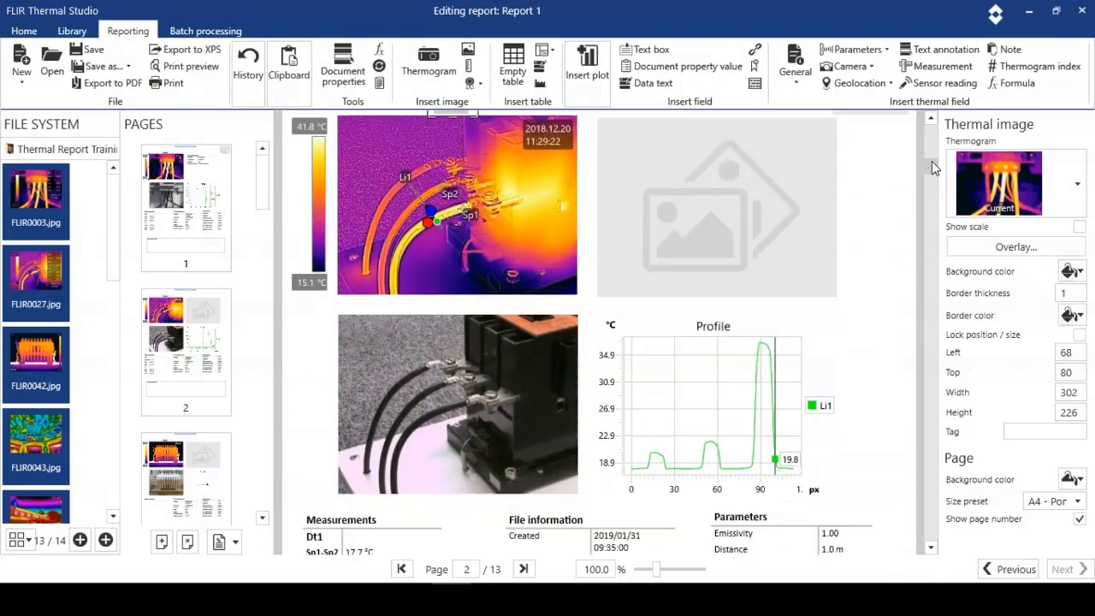
Step: Swap page 2's map placeholder for a Text annotations table and raise the profile chart beneath it
right_click(643, 179)
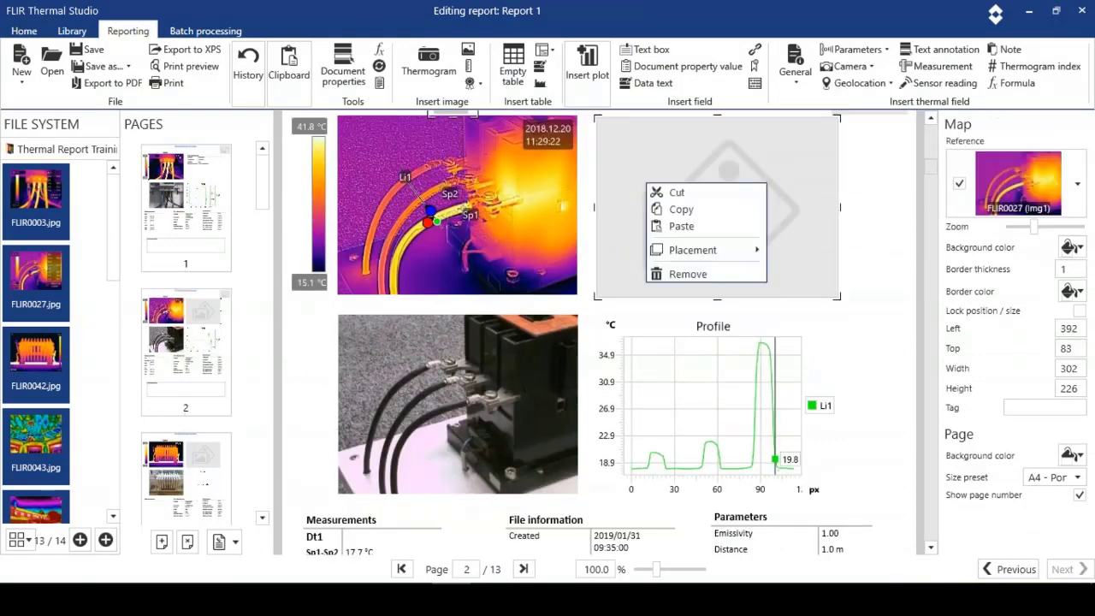
left_click(685, 275)
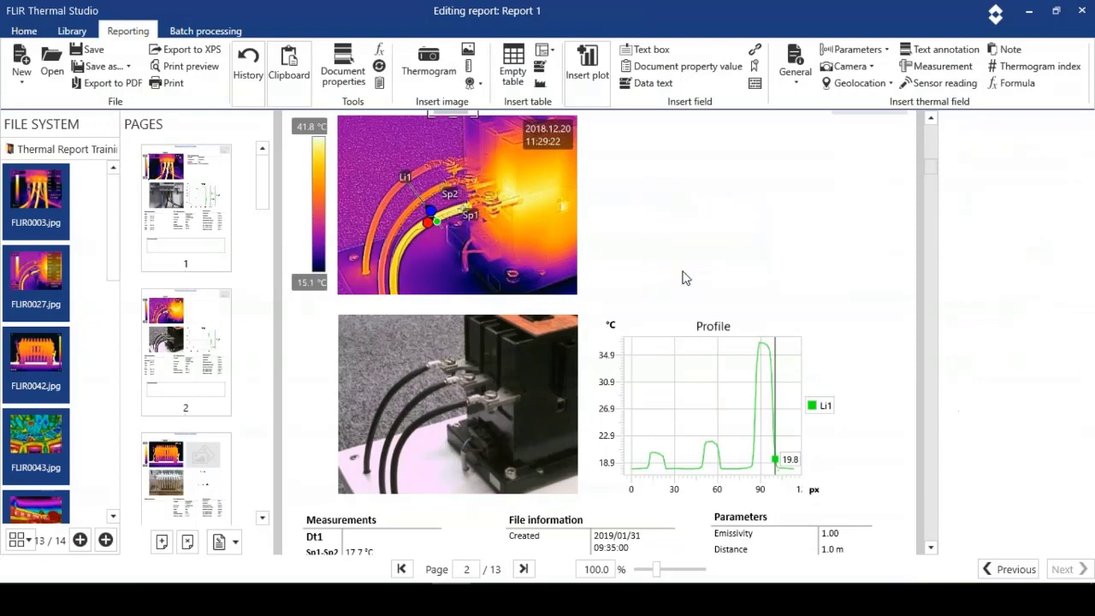
left_click(553, 51)
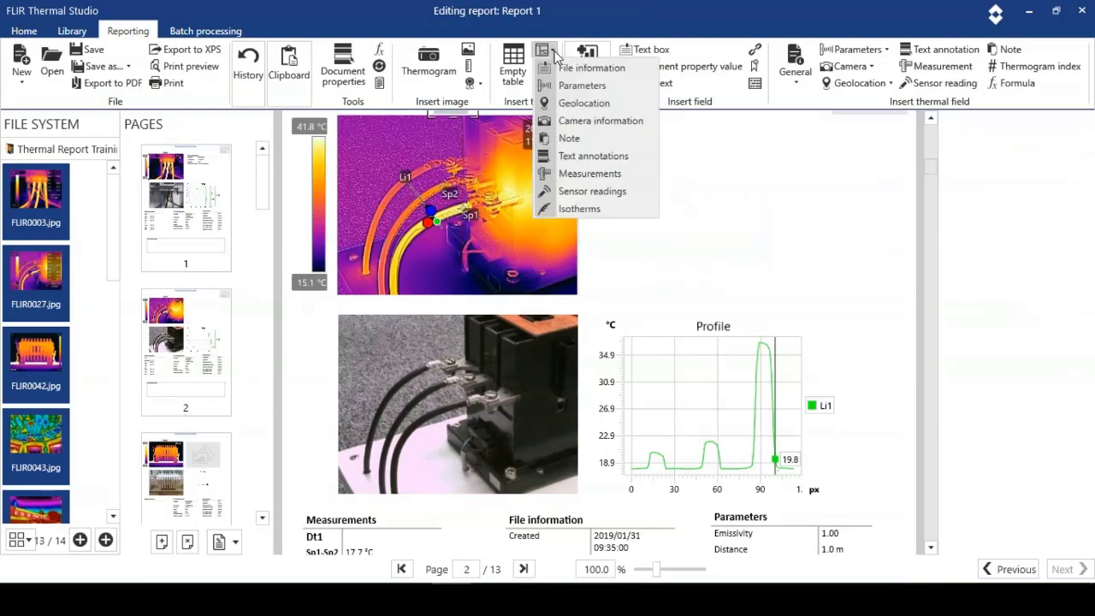
left_click(593, 155)
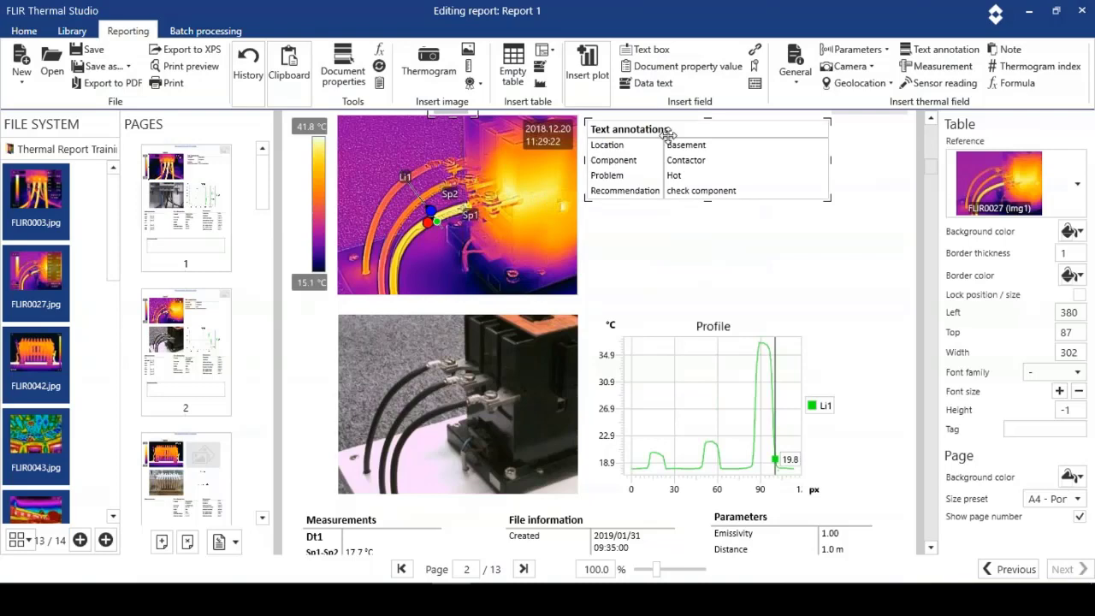
left_click(701, 128)
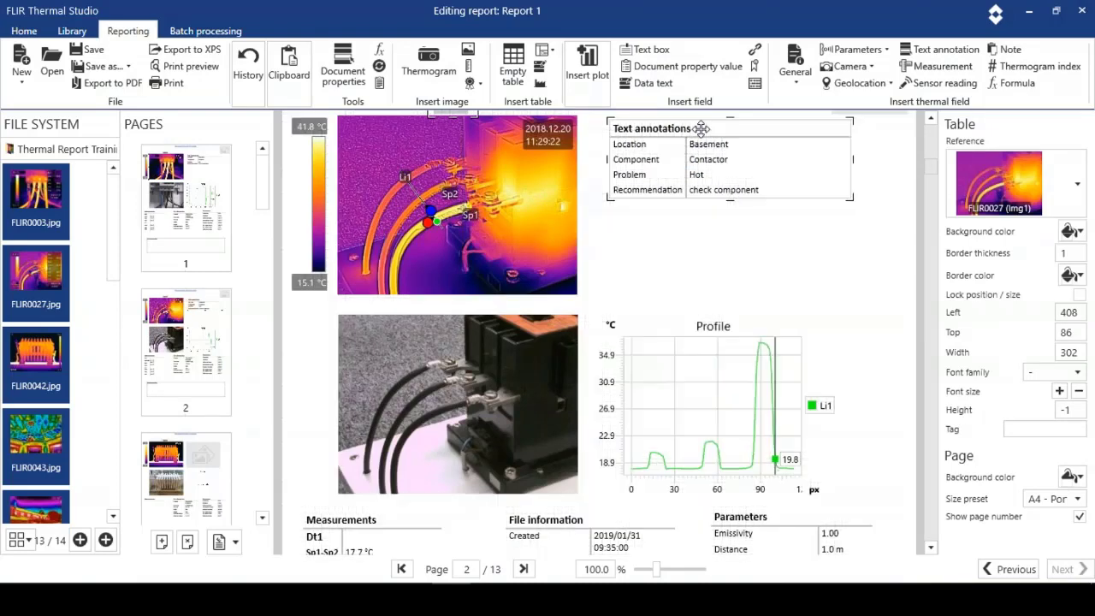
left_click_drag(703, 365, 750, 290)
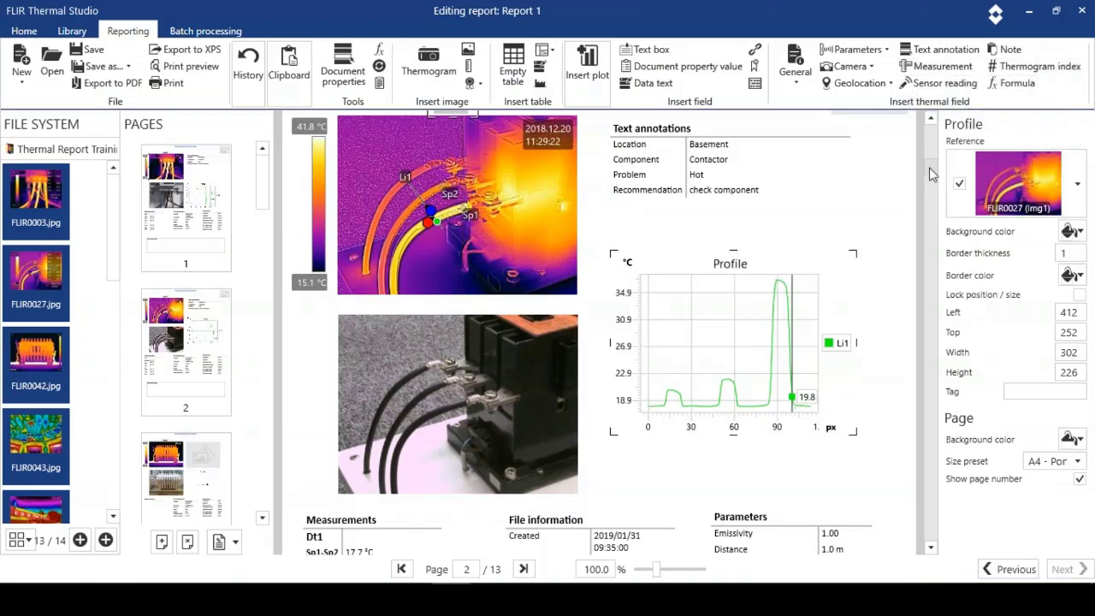
left_click_drag(930, 173, 934, 202)
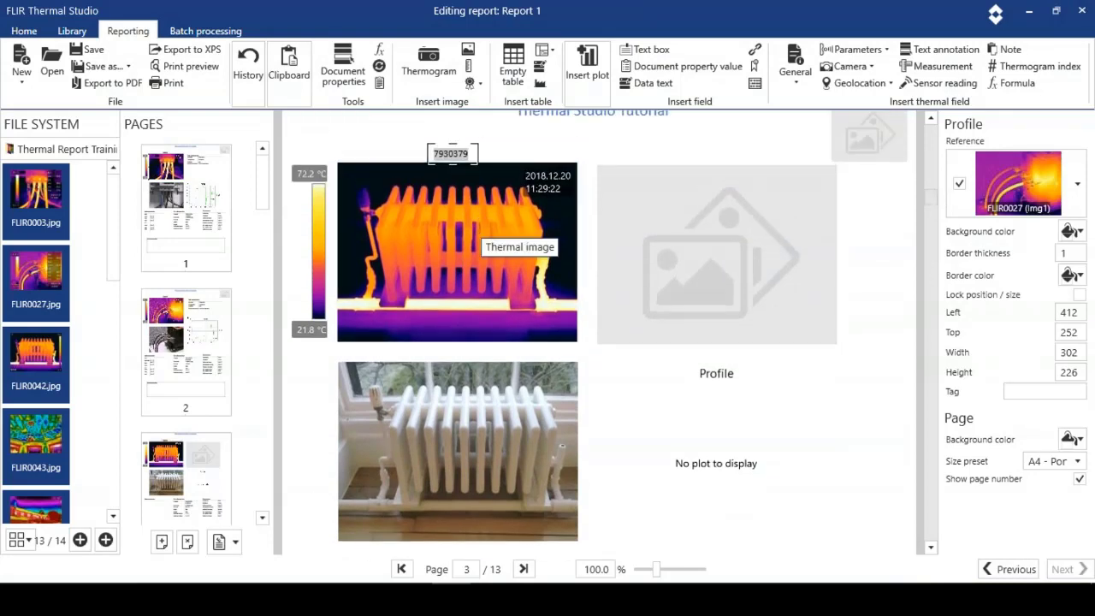
Step: Remove page 3's map placeholder, then draw and save line Li1 across the FLIR0042 radiator
right_click(706, 306)
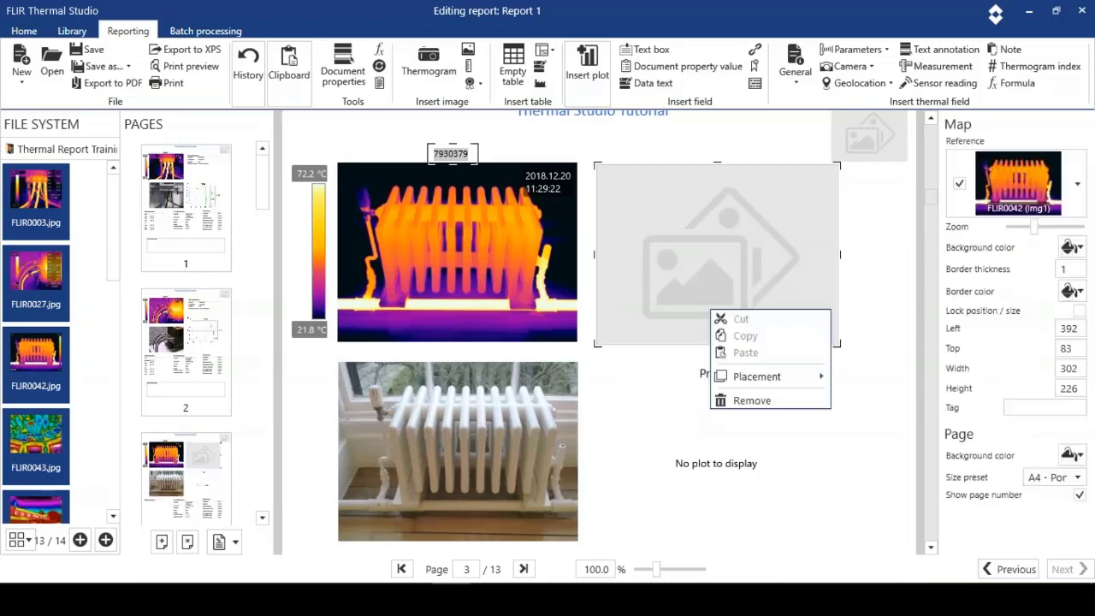
left_click(751, 402)
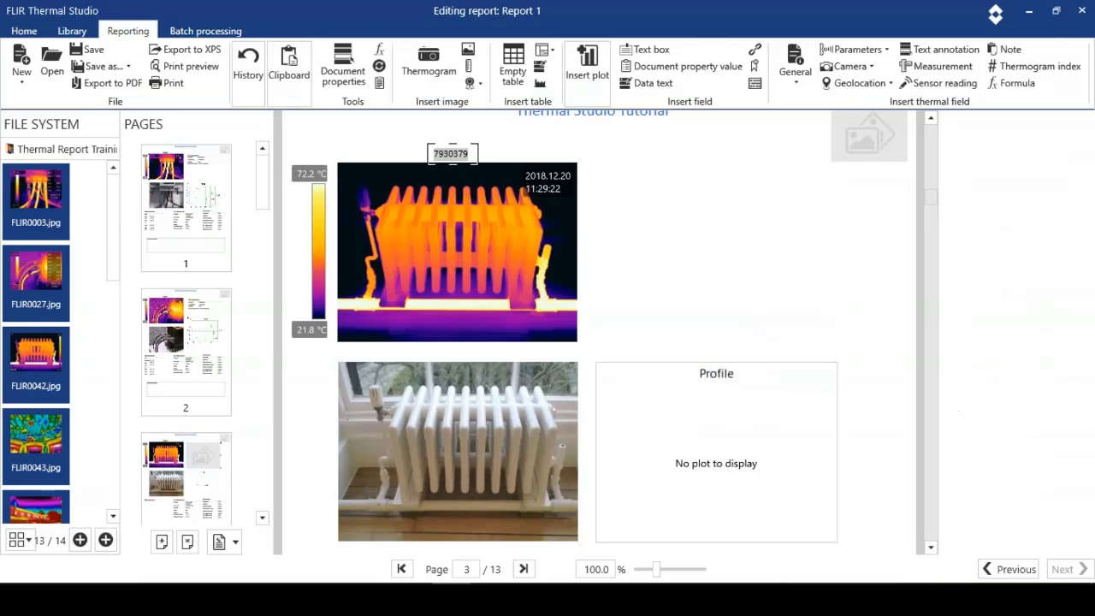
double_click(484, 269)
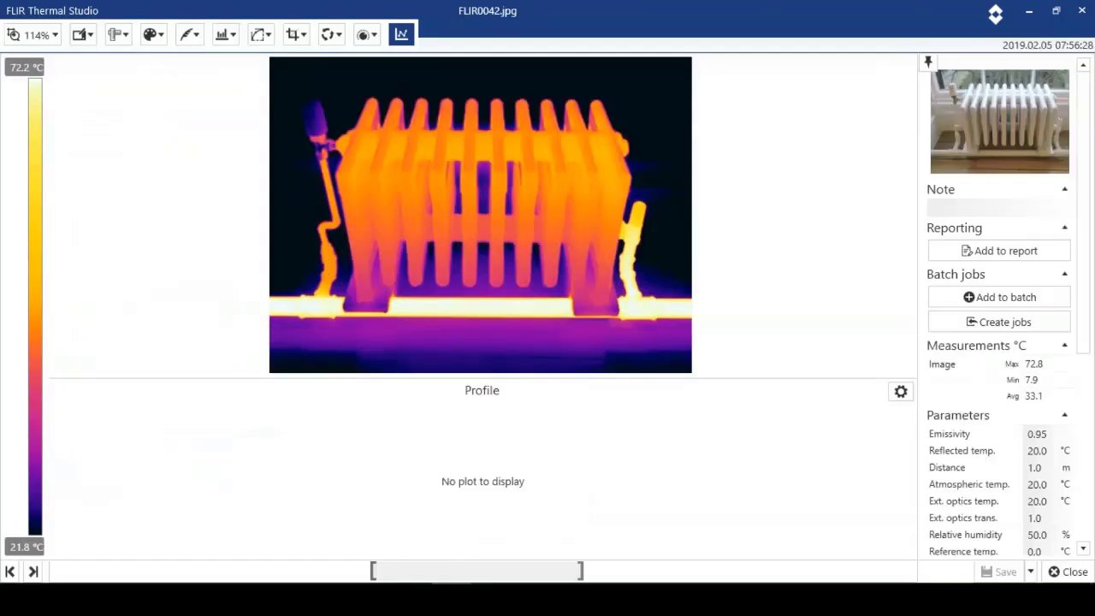
left_click(118, 34)
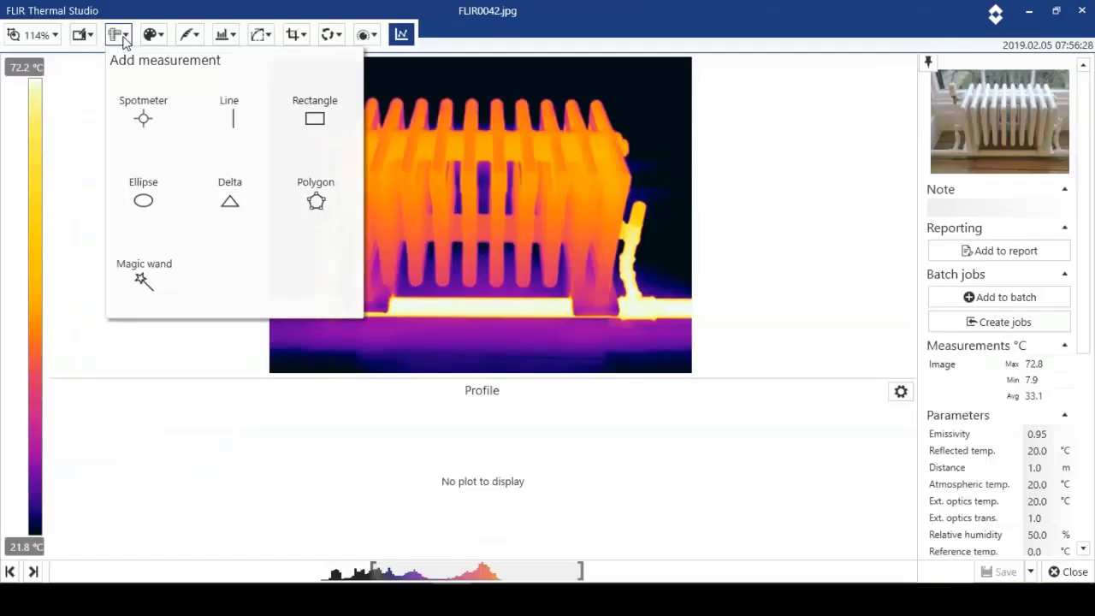
left_click(237, 122)
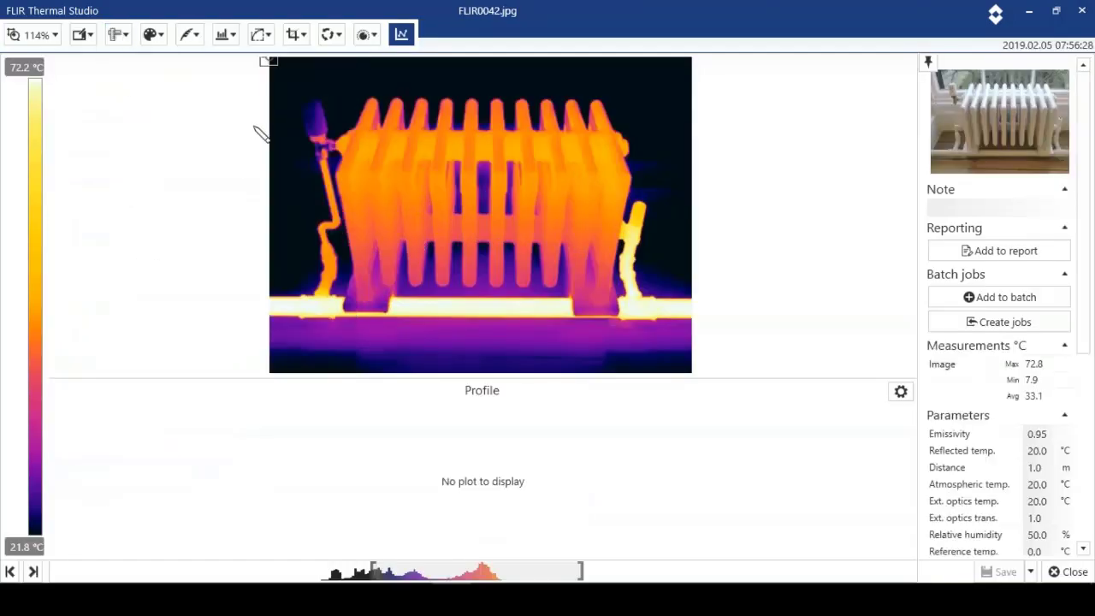
left_click_drag(350, 165, 592, 117)
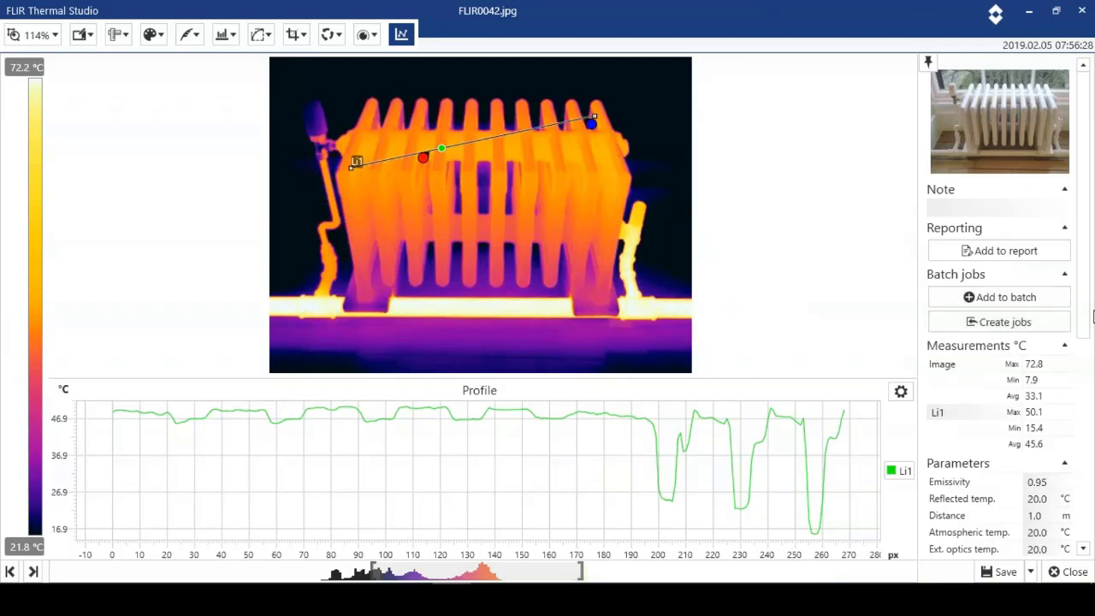
left_click_drag(1085, 305, 1092, 462)
scroll(1092, 462, "up", 1)
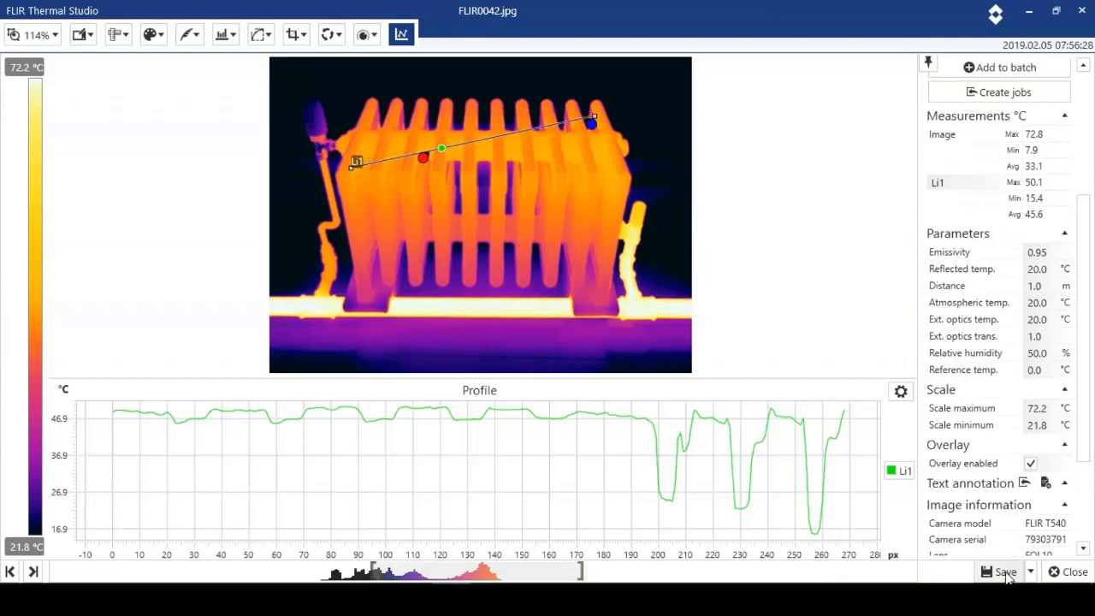
left_click(1002, 571)
left_click(1069, 572)
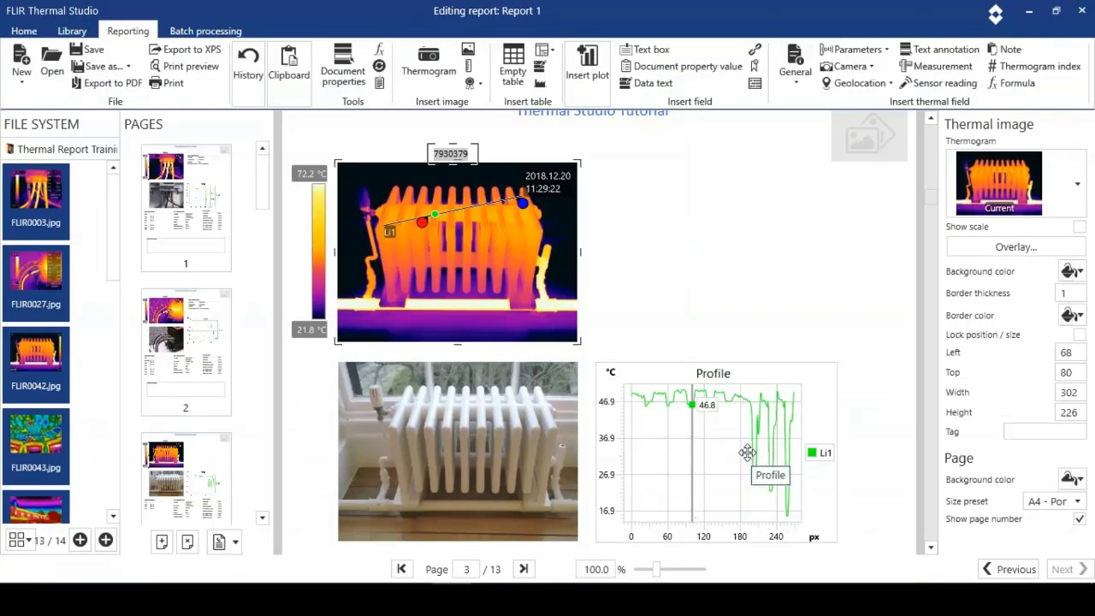
Step: Place page 3's Li1 profile chart beside the radiator thermogram and scroll to the next page
left_click_drag(747, 452, 770, 298)
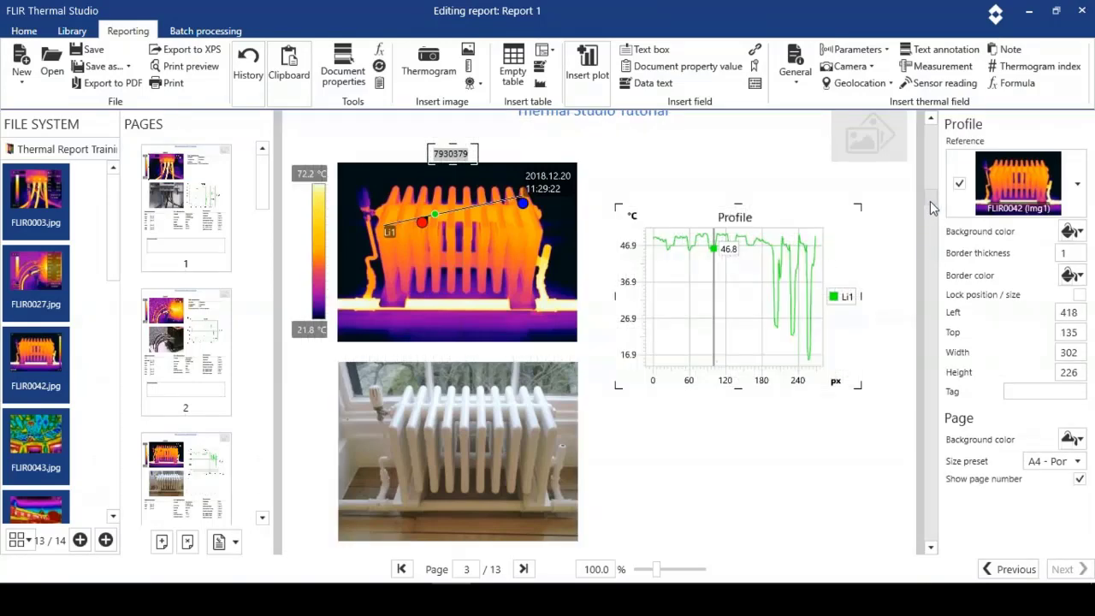
left_click_drag(932, 203, 939, 272)
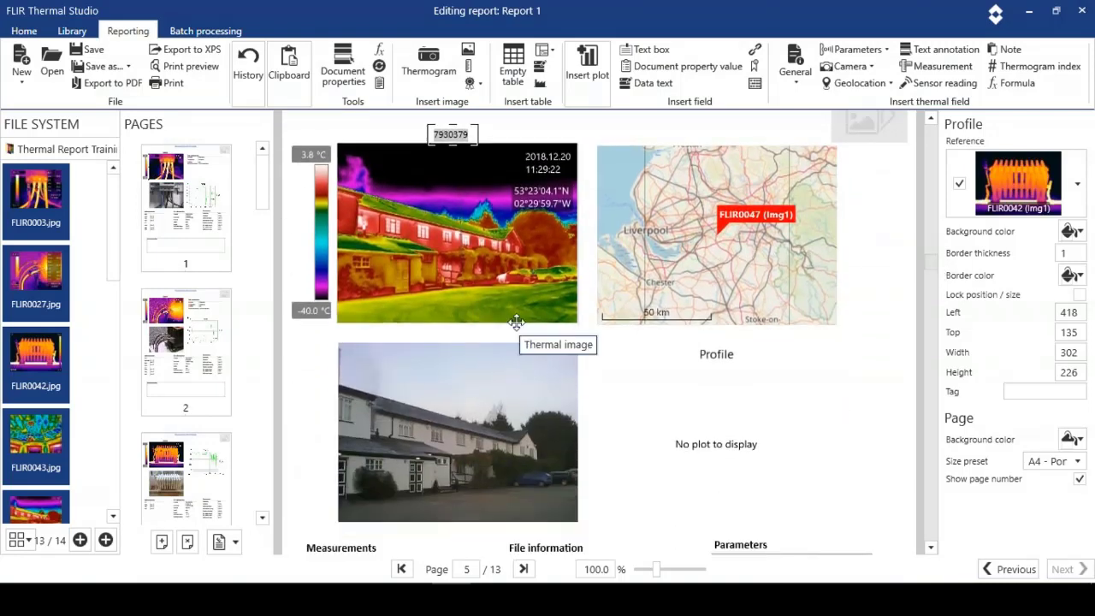
Step: Zoom page 5's map to street level (100 m scale) around the FLIR0047 marker on Warrington Road
left_click(651, 258)
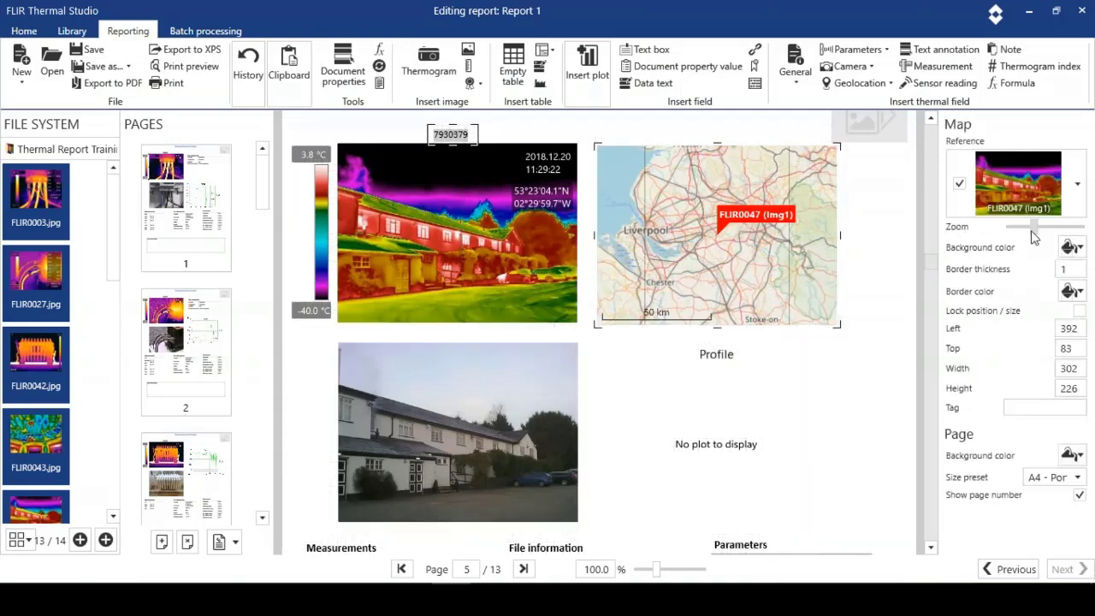
left_click_drag(1032, 229, 1074, 231)
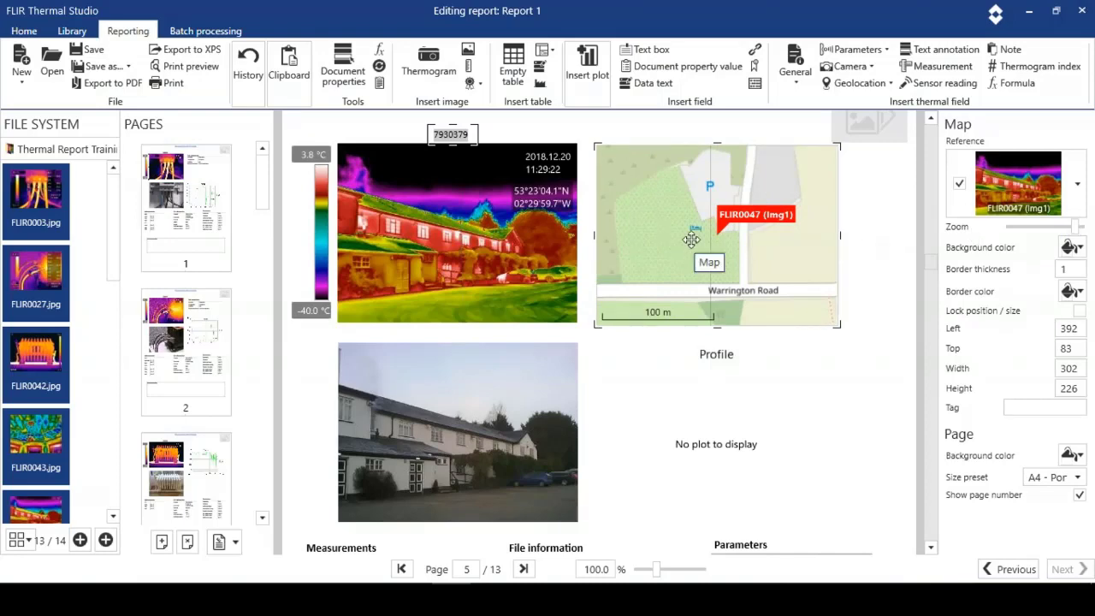
Step: Open FLIR0047, draw line Li1 across the upper-storey wall, and set the scale minimum to -30.8 °C
double_click(561, 244)
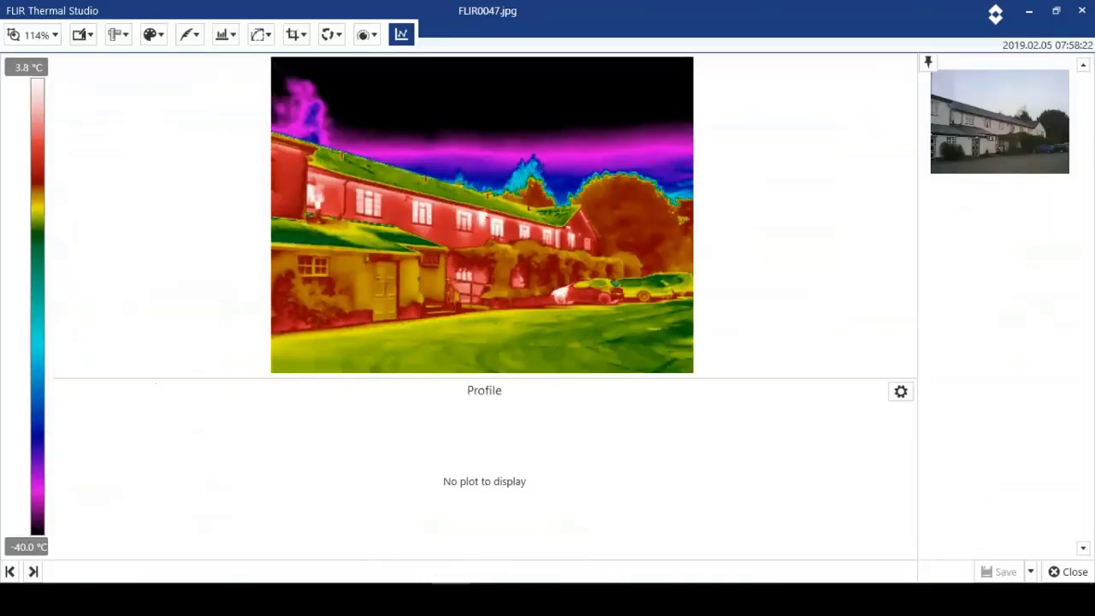
left_click(120, 36)
left_click(235, 114)
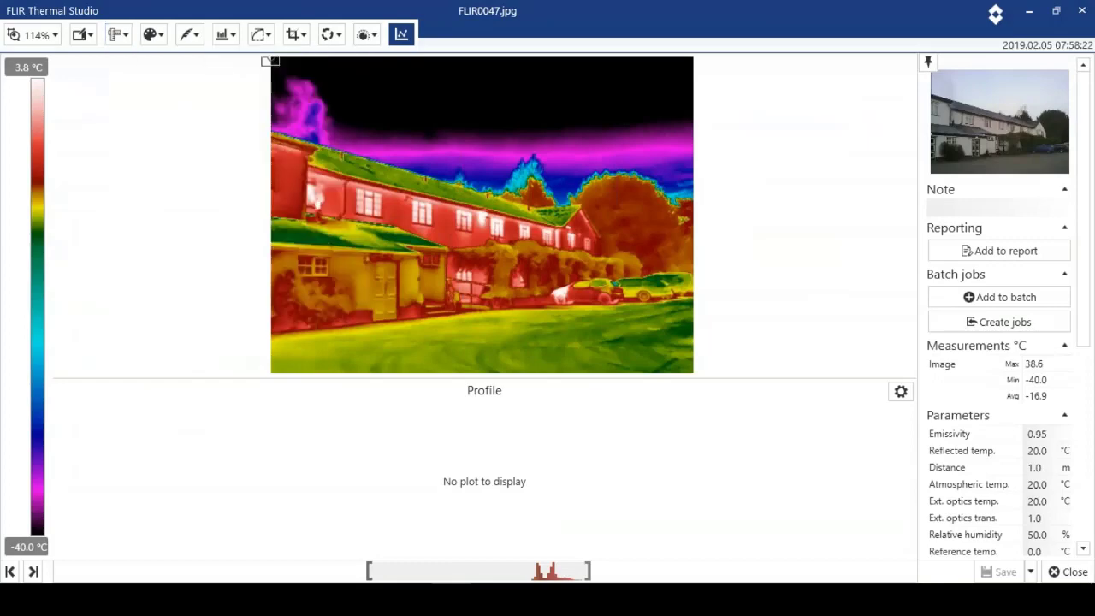
mouse_move(318, 181)
left_mouse_down()
mouse_move(476, 230)
mouse_move(554, 234)
left_mouse_up()
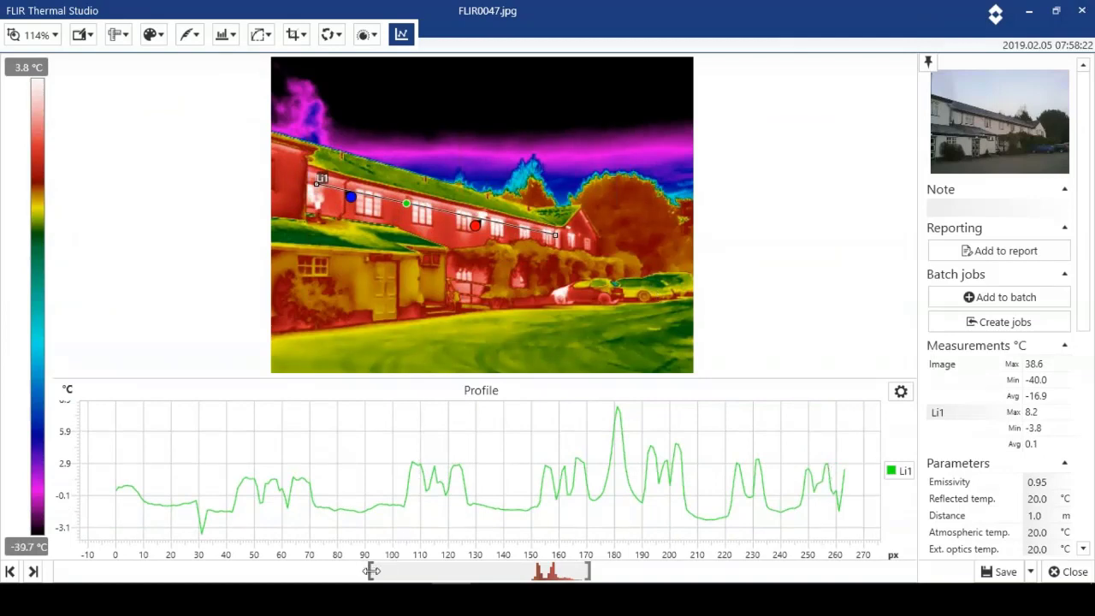
left_click_drag(370, 571, 411, 573)
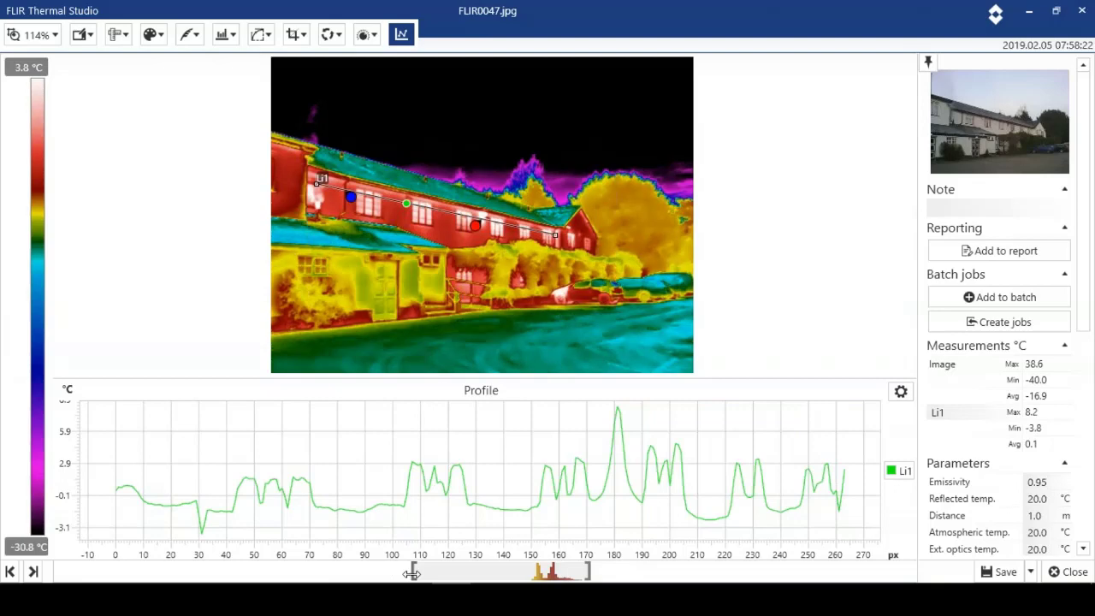
Step: Switch FLIR0047 to MSX fusion and shift the thermal overlay to match the building's outline
left_click(366, 34)
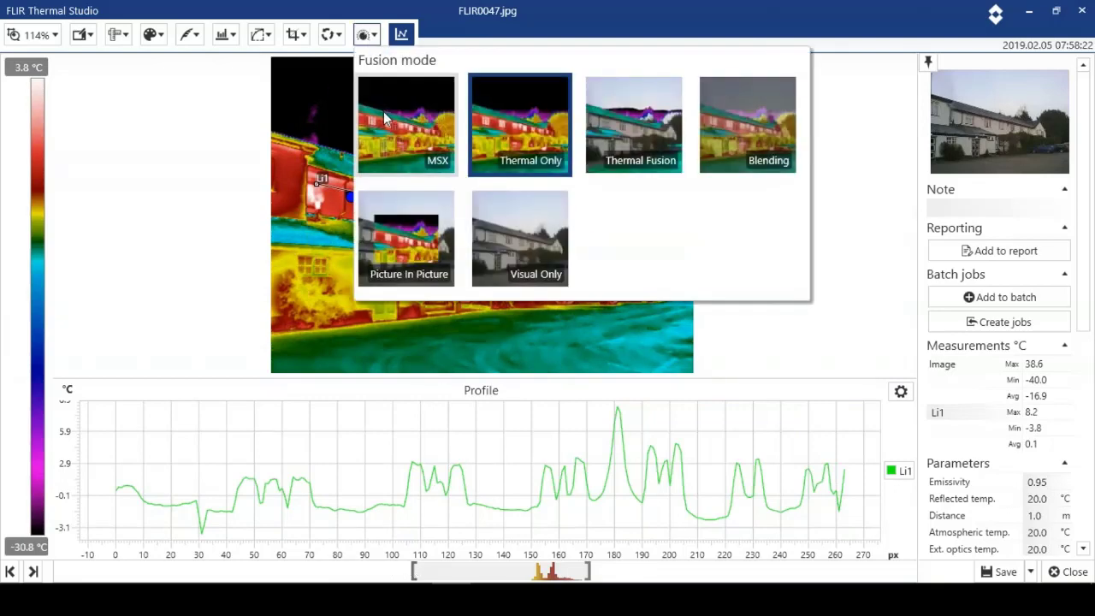
left_click(382, 109)
left_click(683, 285)
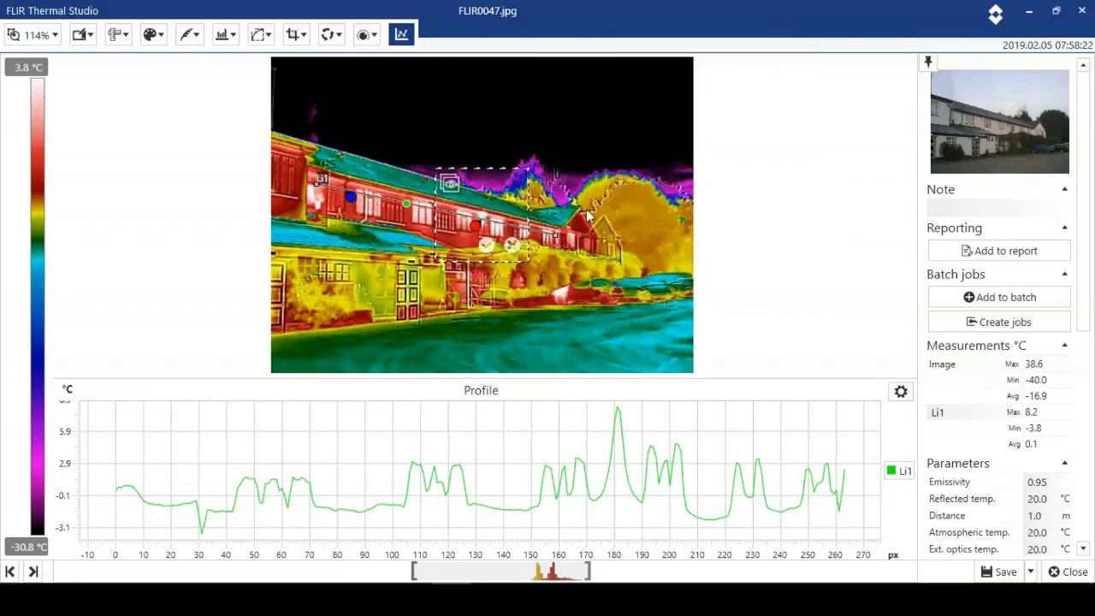
left_click_drag(493, 201, 545, 221)
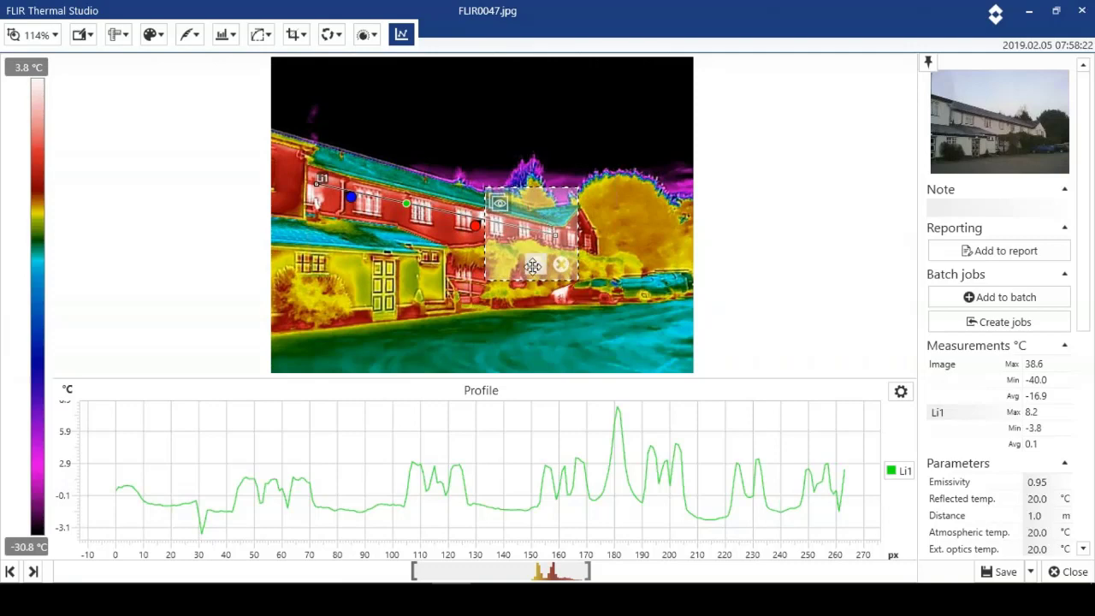
left_click(537, 266)
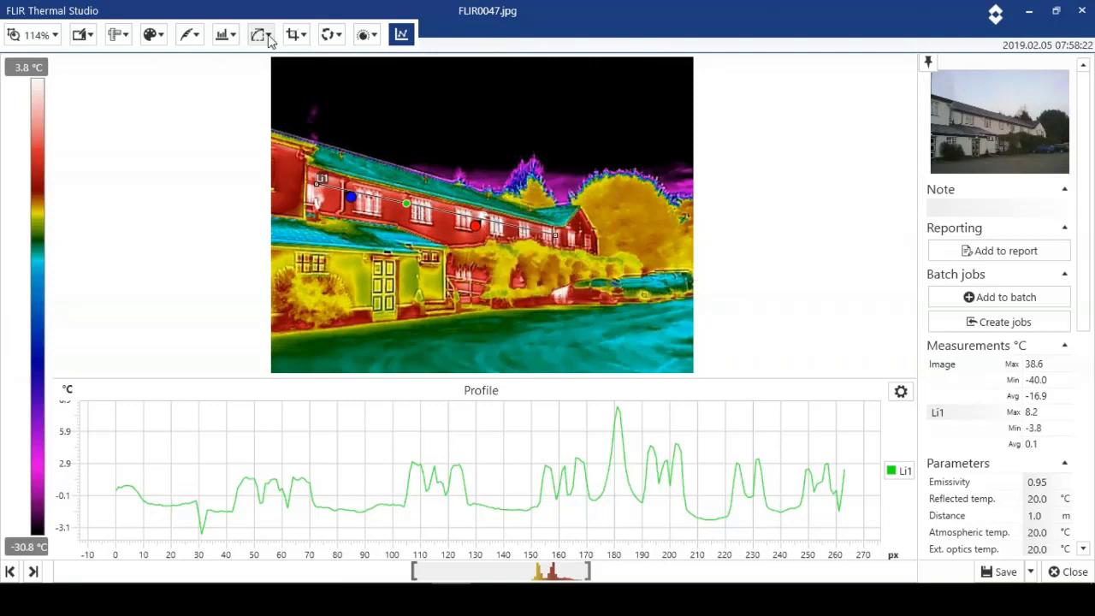
Step: Rotate FLIR0047 by 1.42° to level it and save the image
left_click(331, 35)
mouse_move(470, 100)
left_mouse_down()
mouse_move(452, 100)
mouse_move(472, 101)
left_mouse_up()
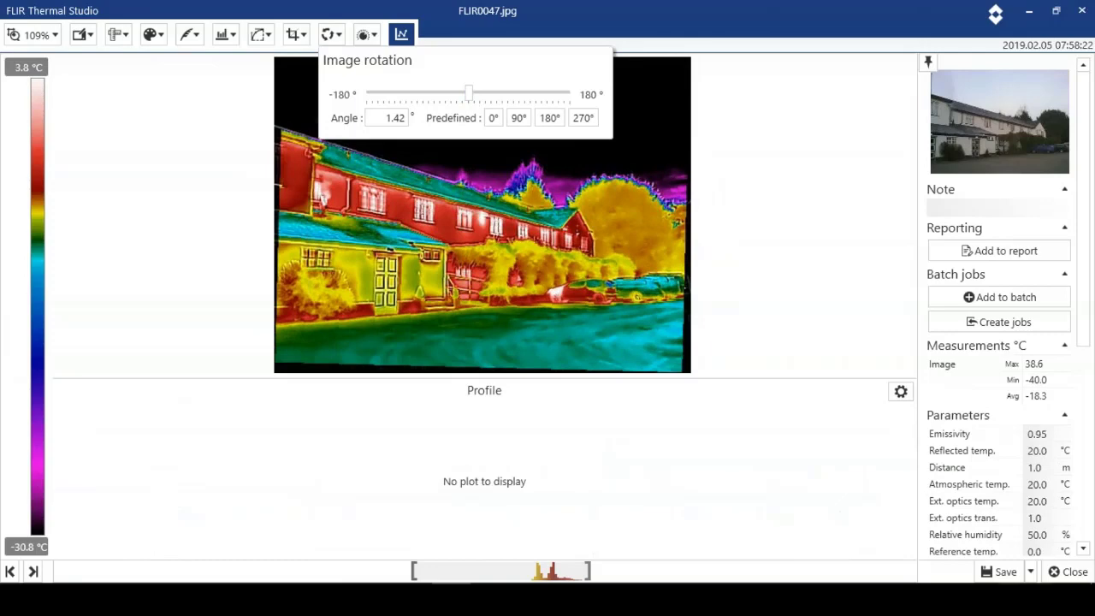
left_click(1007, 577)
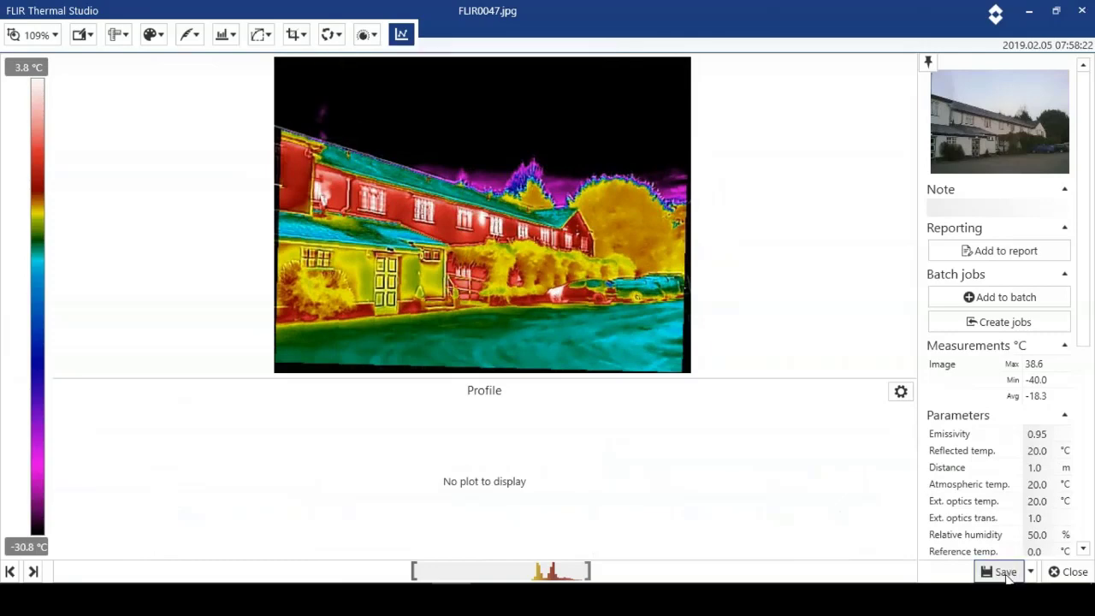
Step: Back in Report 1, remove the empty Profile chart beside the FLIR0057 photo on page 7
left_click(1065, 571)
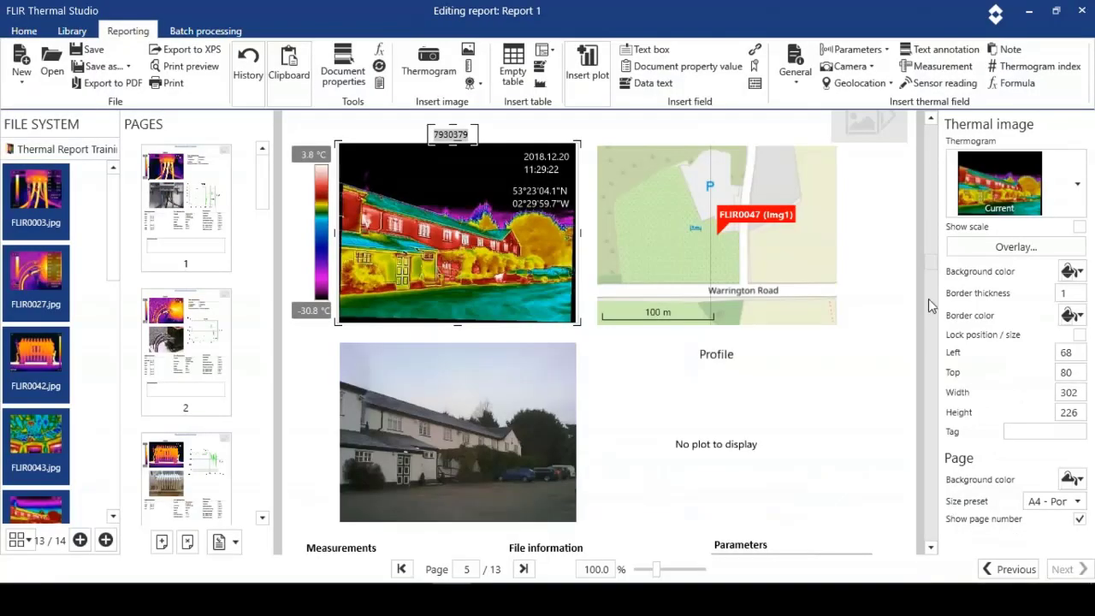
left_click_drag(928, 266, 932, 334)
left_click(746, 313)
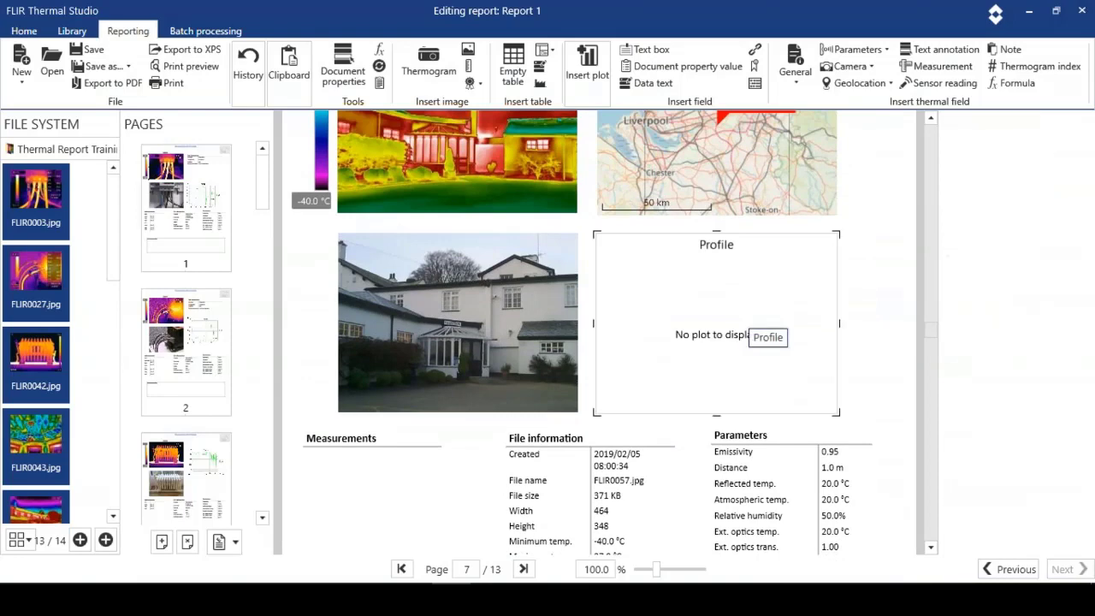
right_click(749, 317)
left_click(772, 408)
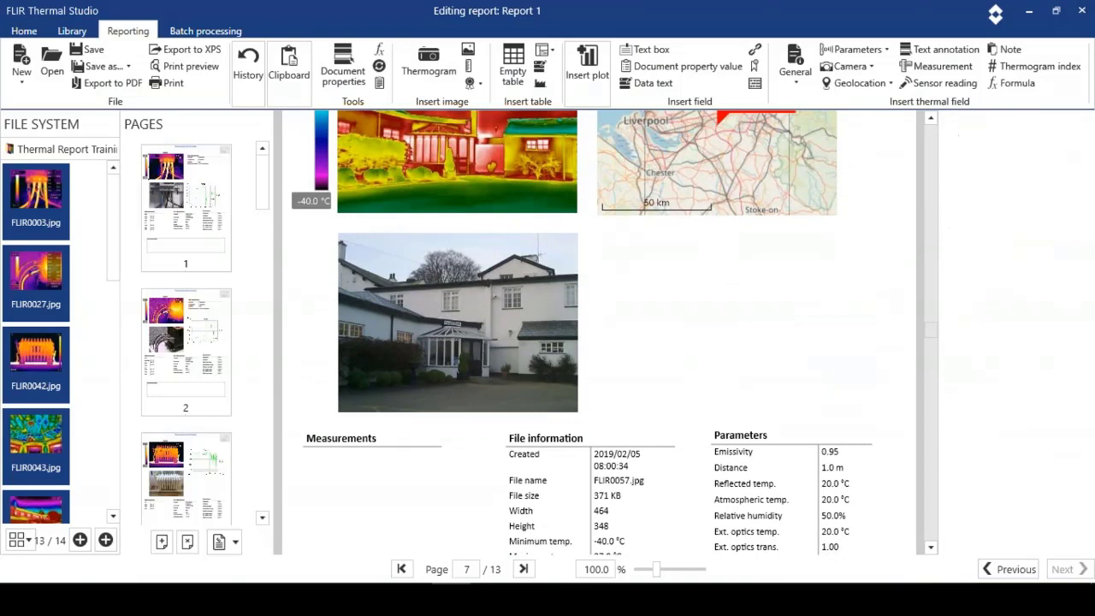
left_click(552, 52)
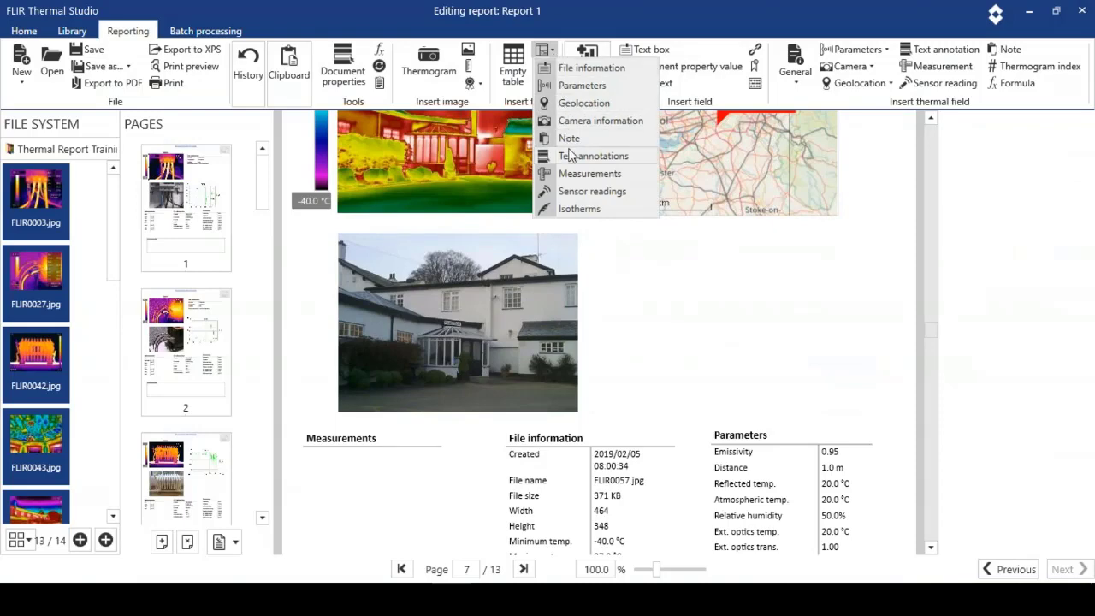
Step: Insert a Geolocation table and place it to the right of the FLIR0057 house photo
left_click(583, 102)
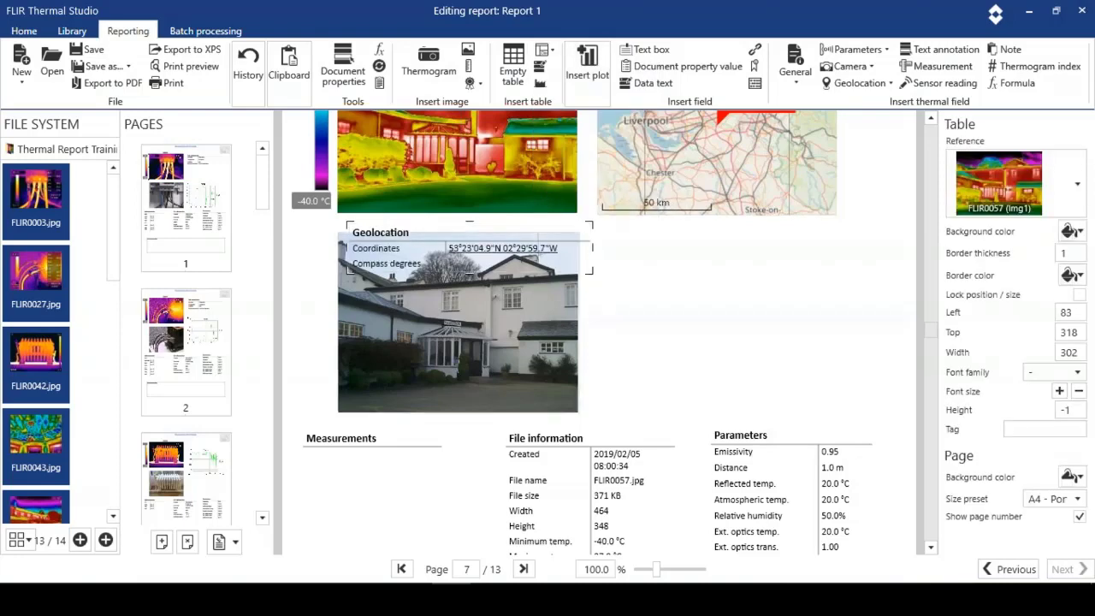
left_click_drag(357, 254, 601, 266)
left_click_drag(931, 327, 937, 384)
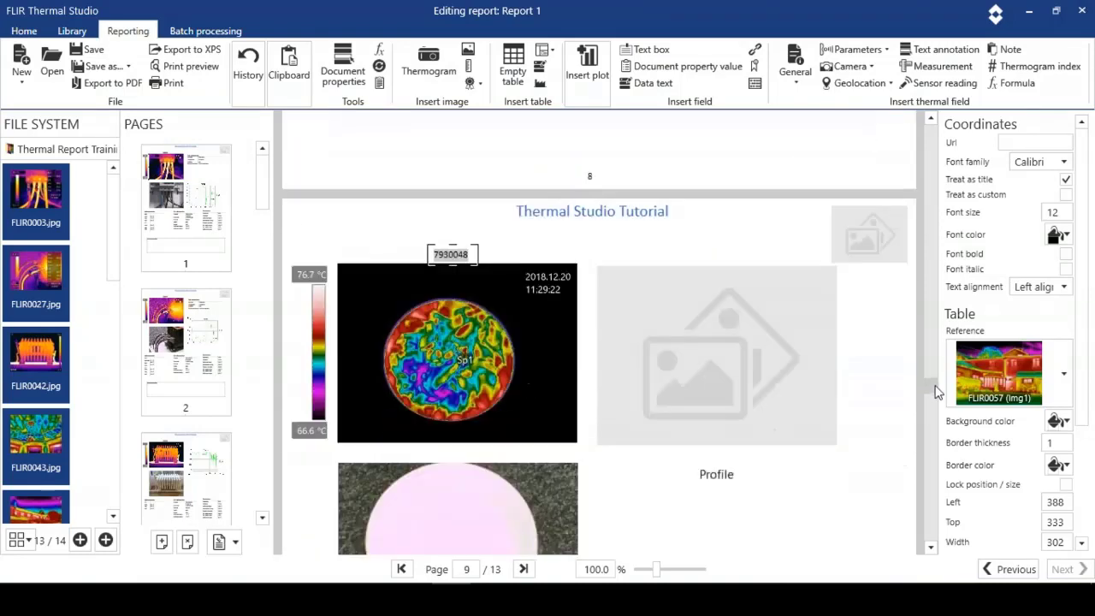
left_click_drag(935, 393, 930, 133)
Step: Select page 1's empty logo placeholder and open its Bitmap picture choices
left_click(879, 145)
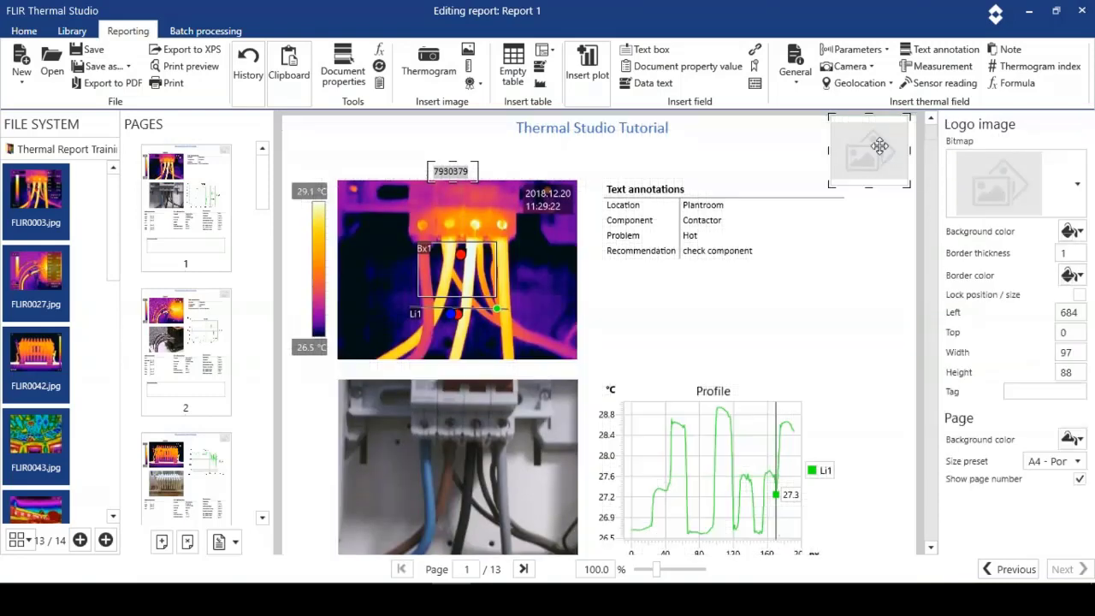
left_click(1078, 189)
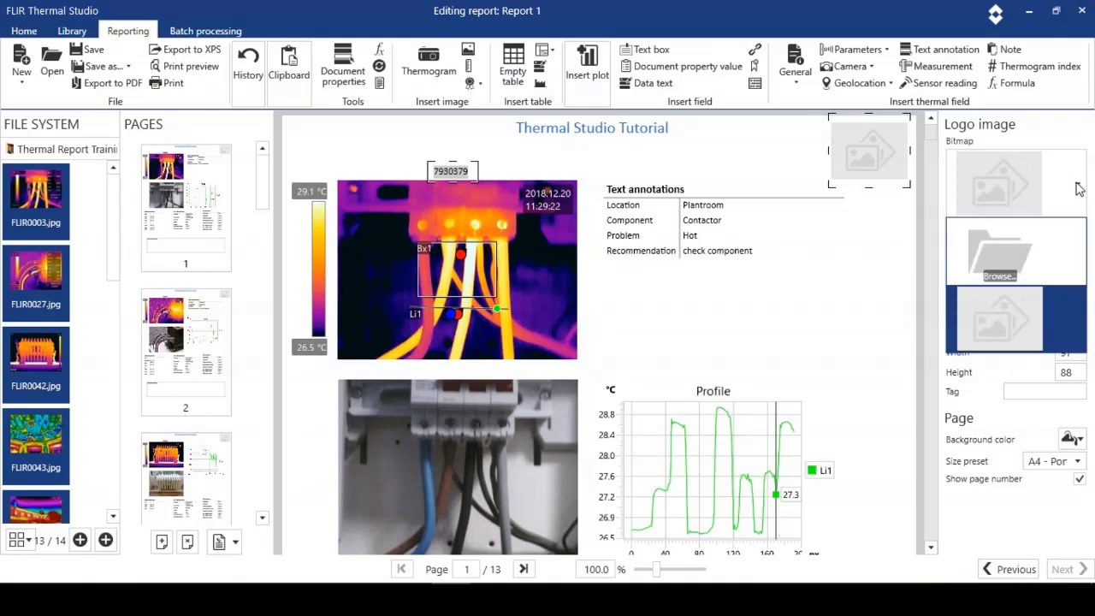
Step: Load the ITC logo file from Documents > FLIR > Thermal Report Training into the logo placeholder
left_click(1005, 257)
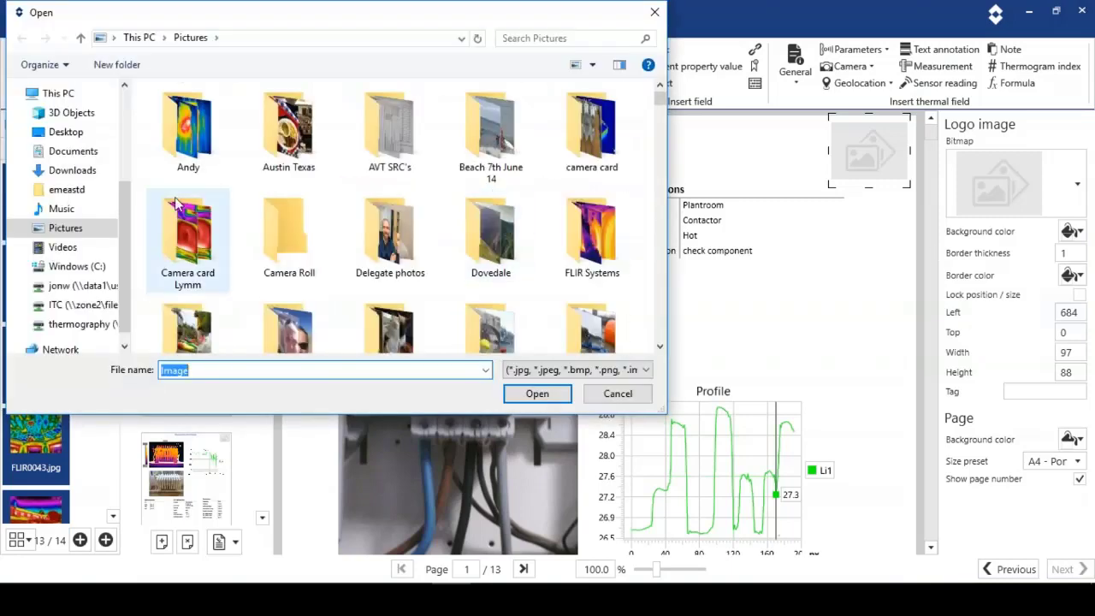
left_click(72, 157)
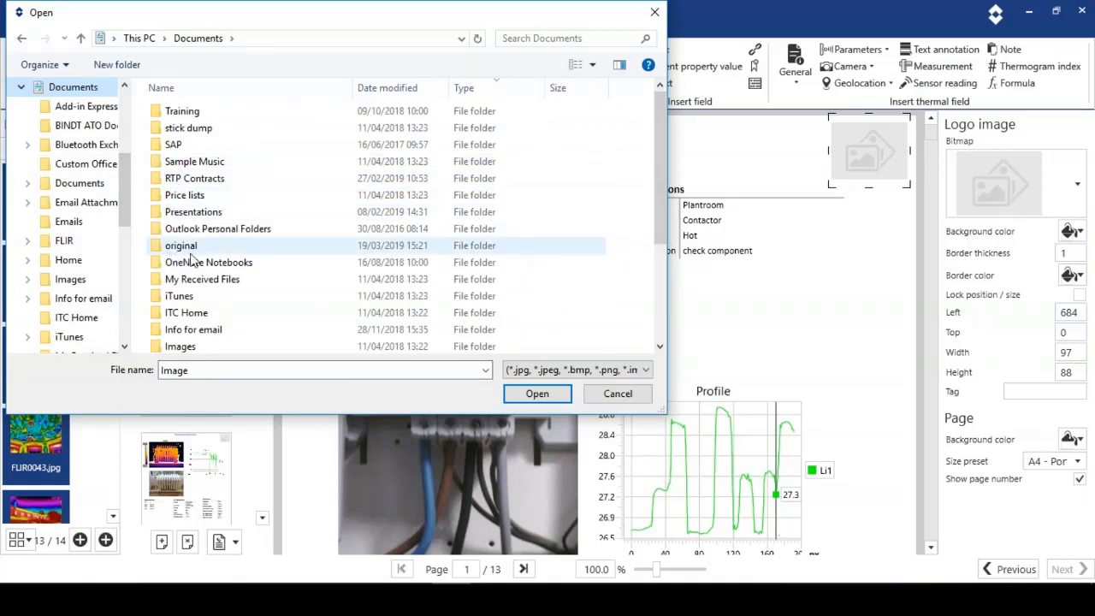
left_click_drag(657, 157, 660, 186)
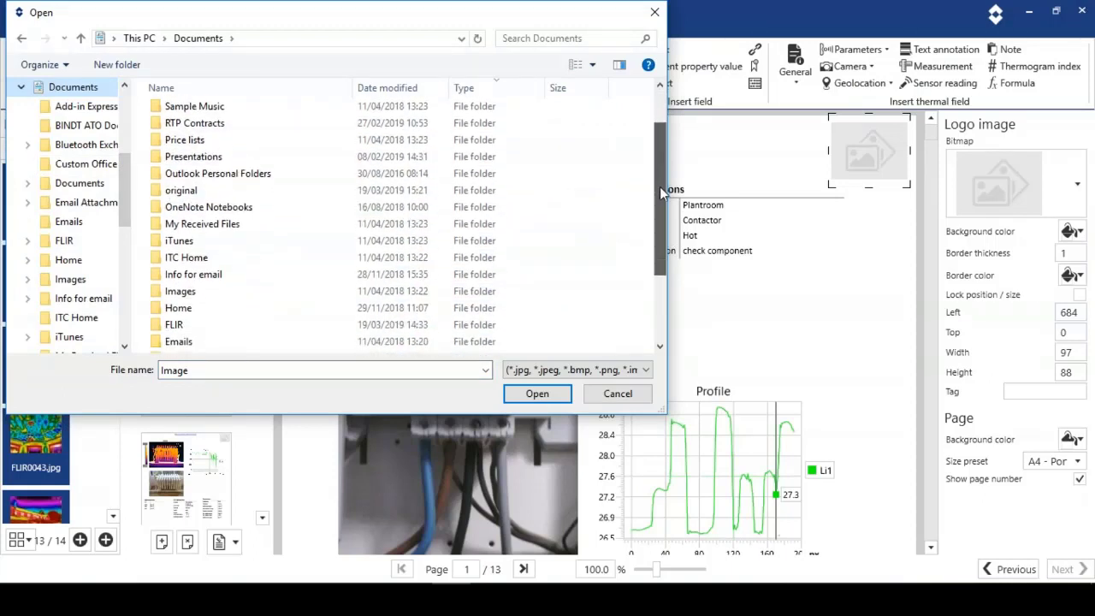
double_click(171, 325)
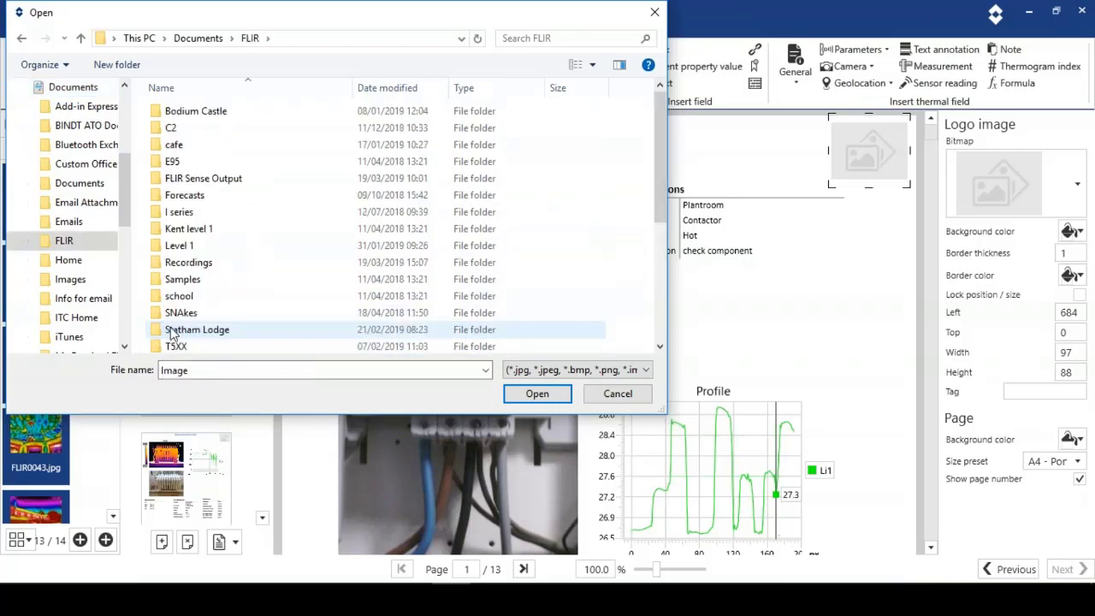
left_click_drag(662, 139, 658, 176)
left_click(254, 300)
double_click(254, 299)
double_click(267, 287)
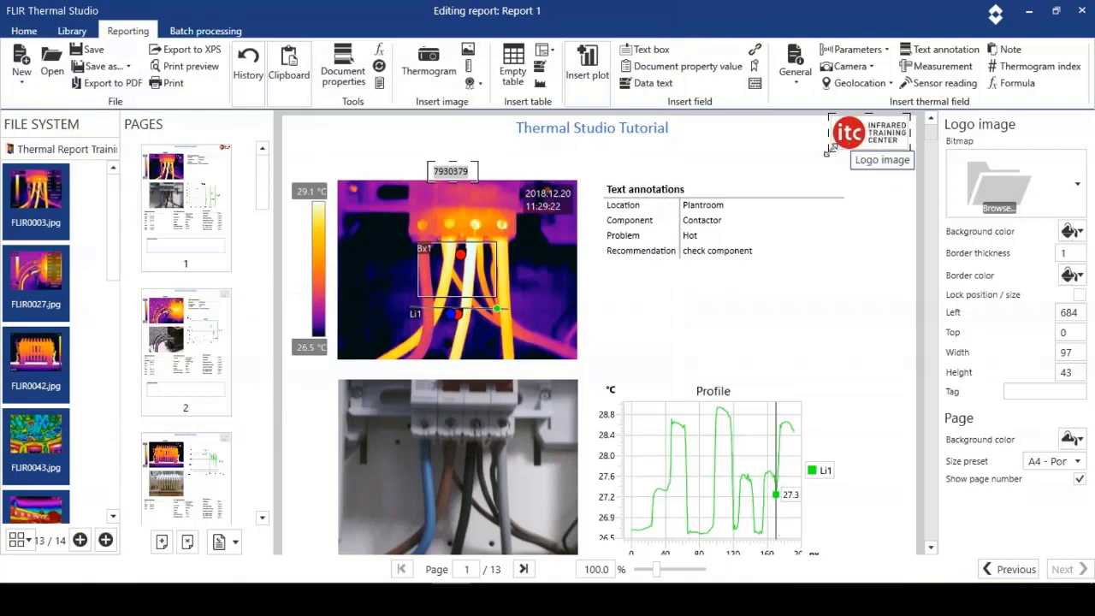
Step: Resize the ITC logo to 113 wide by 60 high
left_click_drag(827, 151, 816, 166)
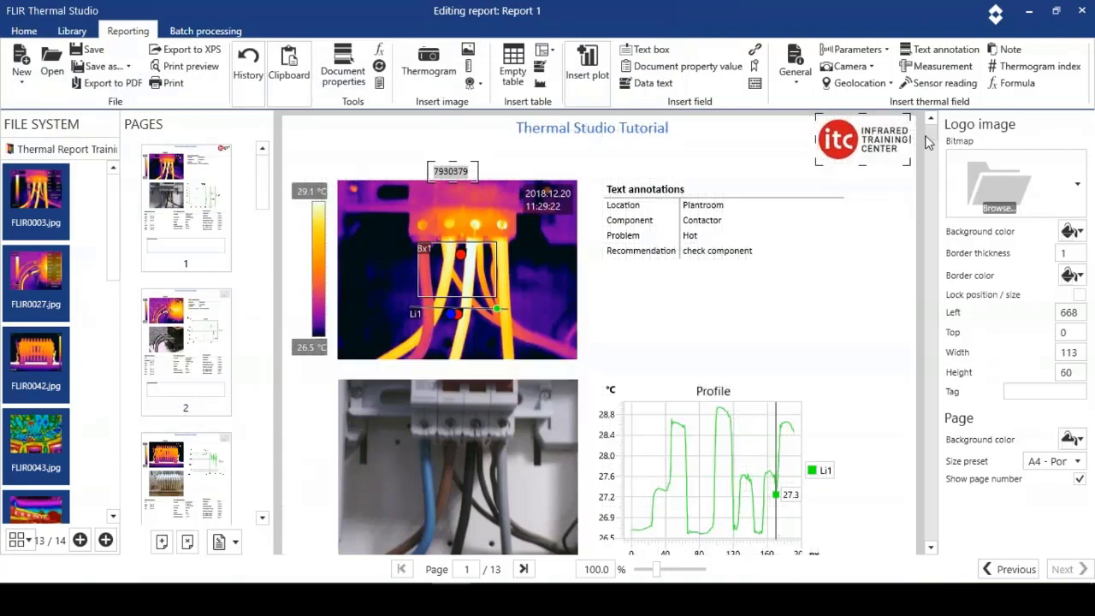
left_click_drag(930, 142, 933, 166)
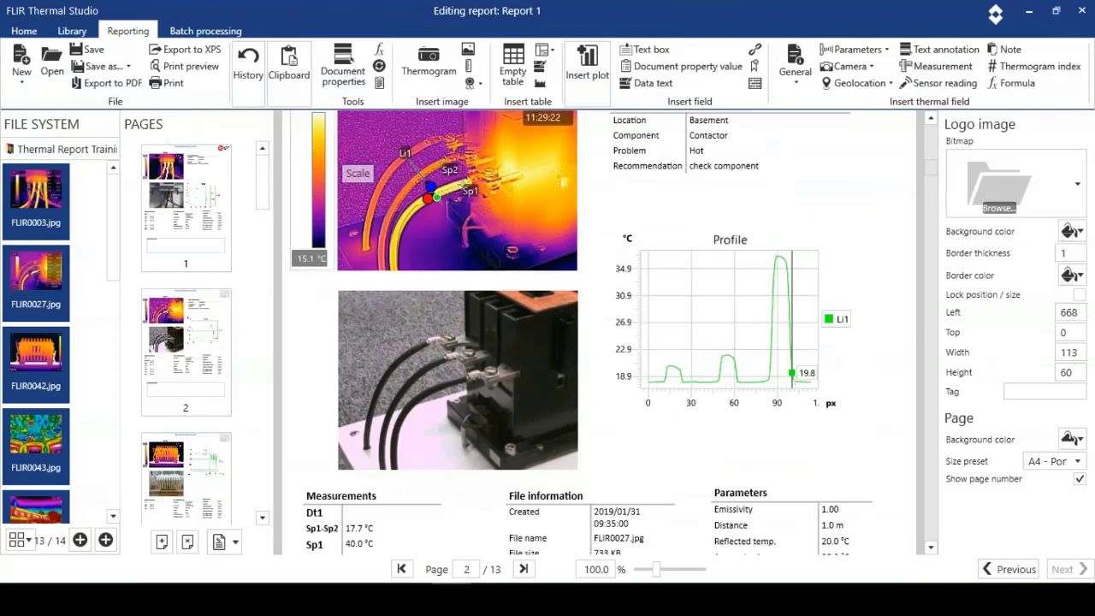
Step: Save the report as Training 1.atr, replacing the existing file name
left_click(96, 68)
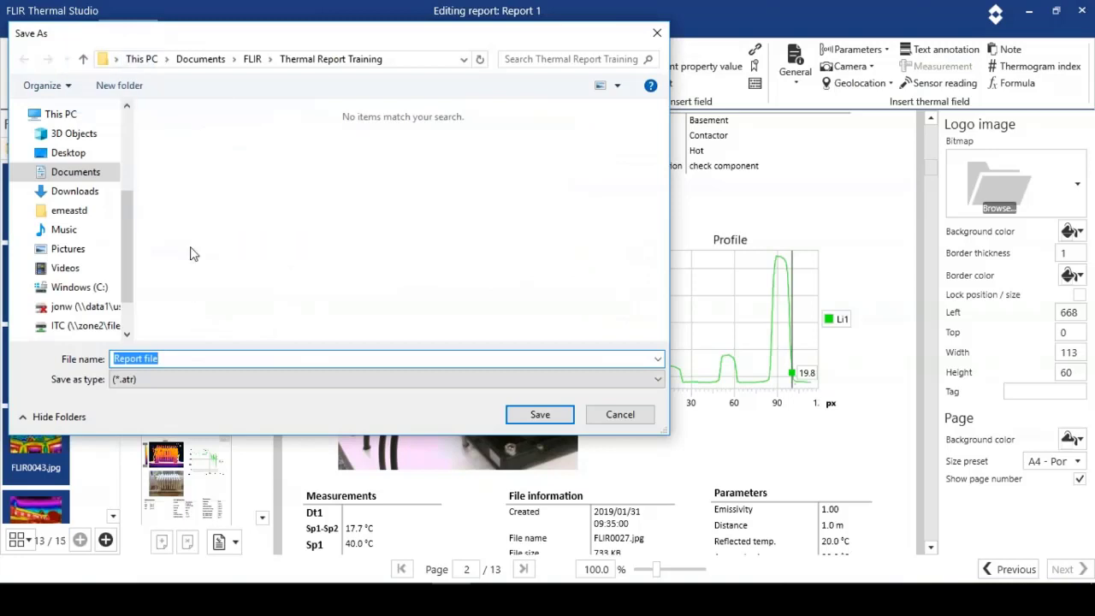
left_click(168, 358)
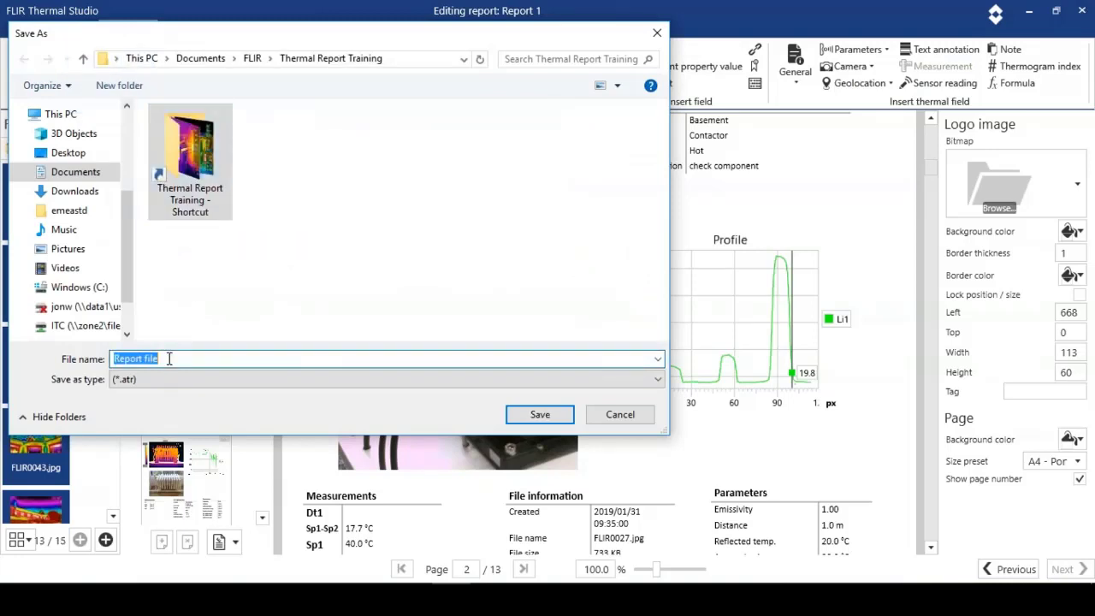
type("Training 1")
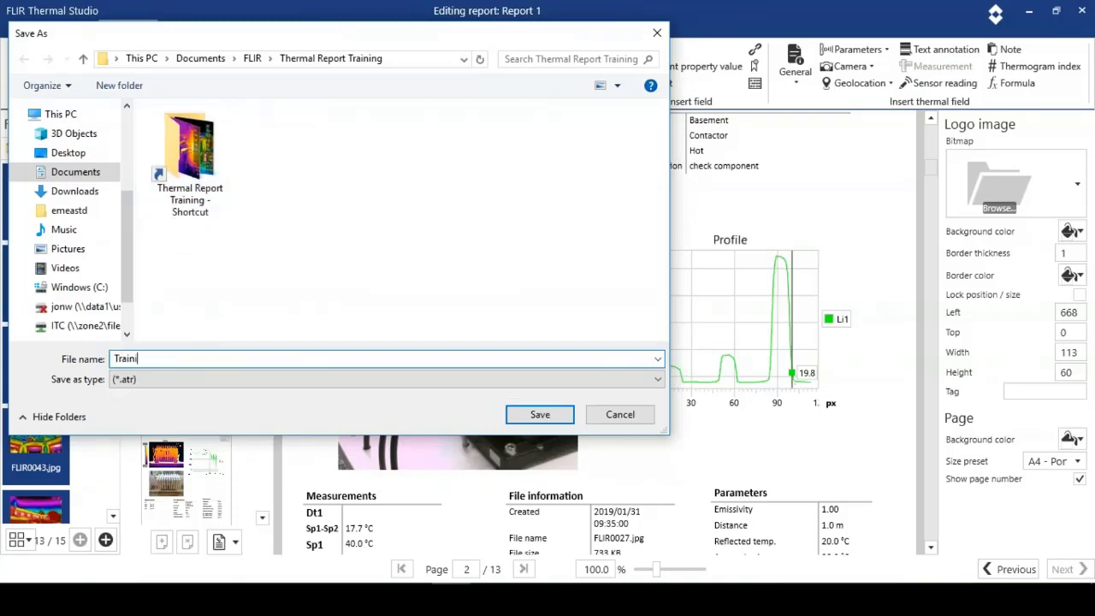
left_click(532, 415)
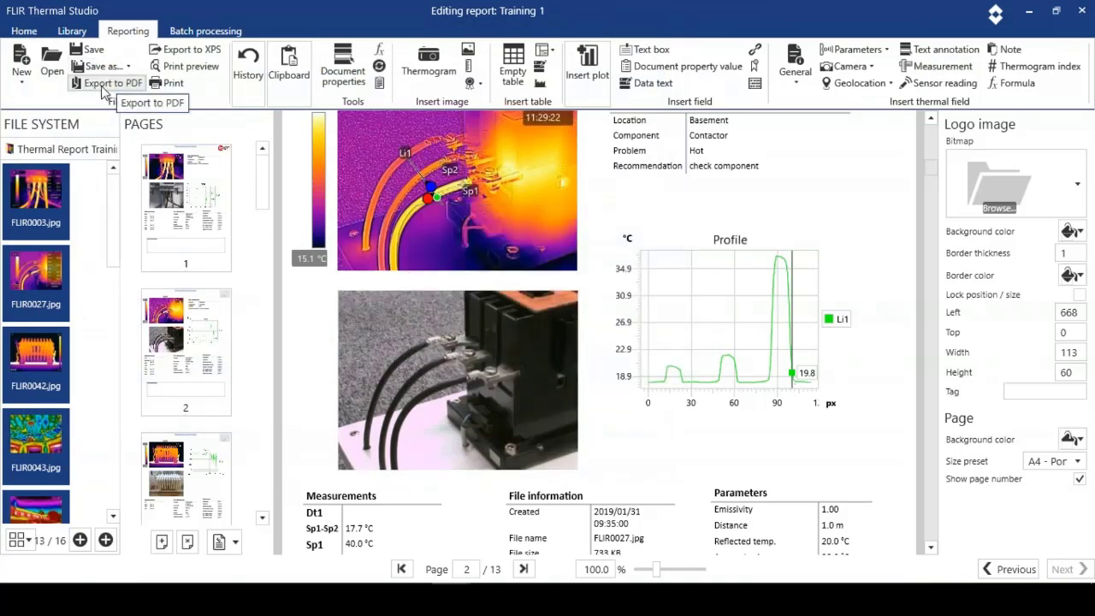
Step: Export the report as a PDF named Training 1 to the Thermal Report Training folder
left_click(103, 87)
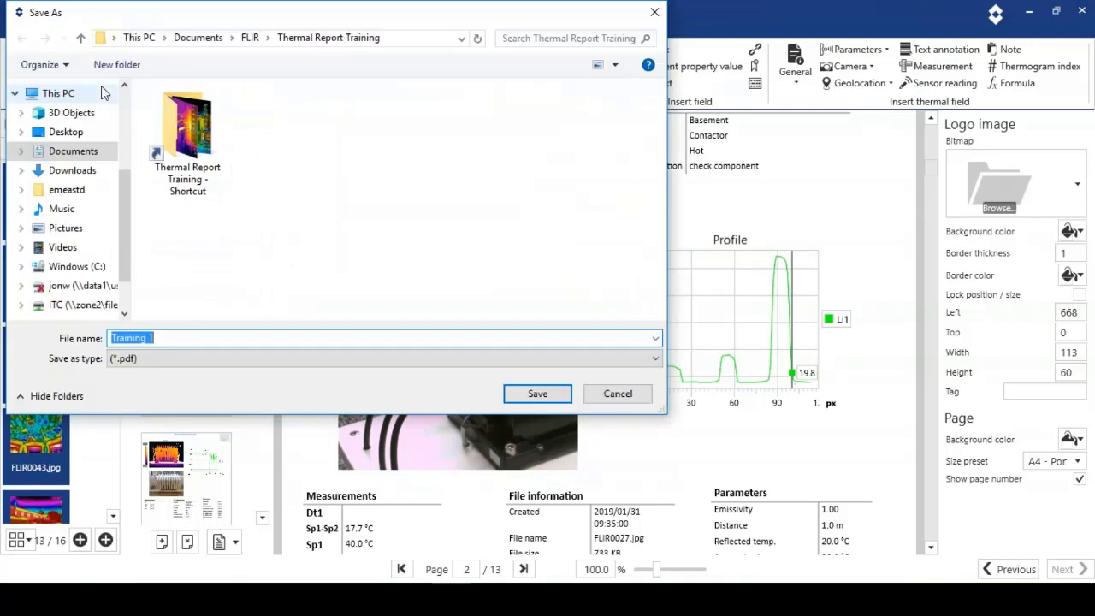
left_click(537, 393)
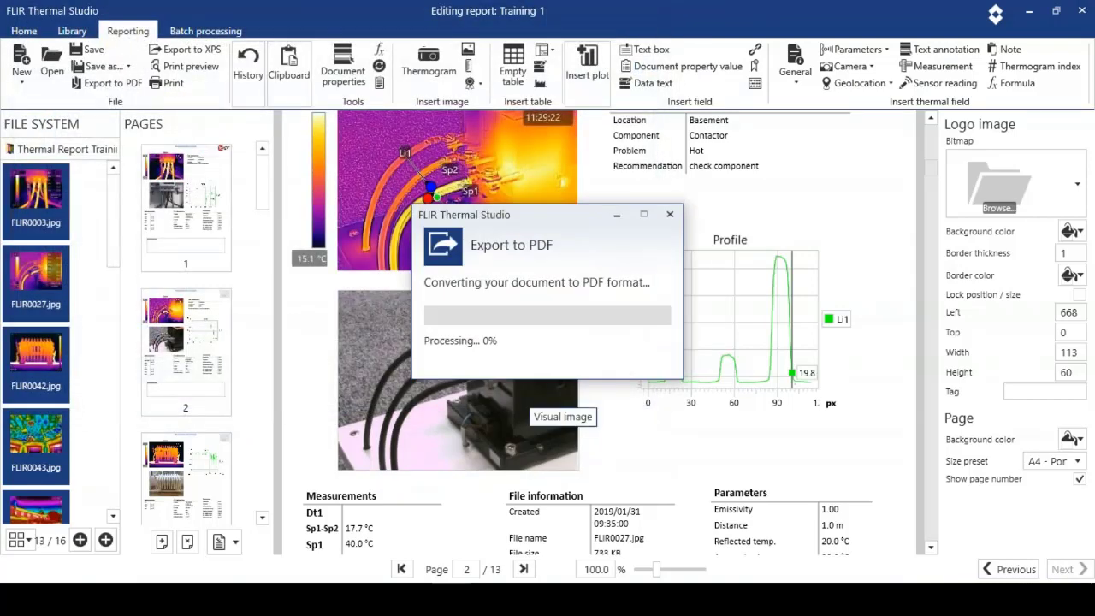